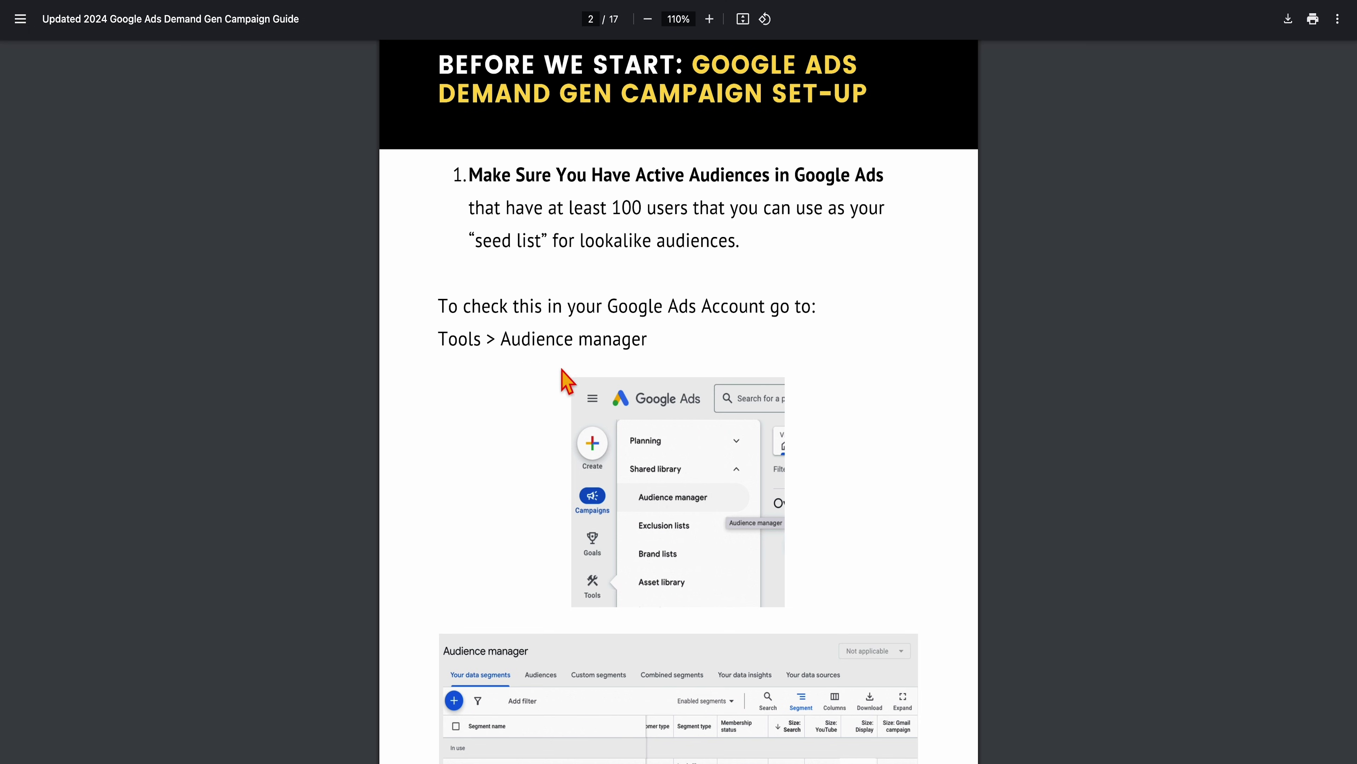
- Scroll through the guide's video ad and image requirements on PDF pages 3–4
scroll(594, 353, down, 5)
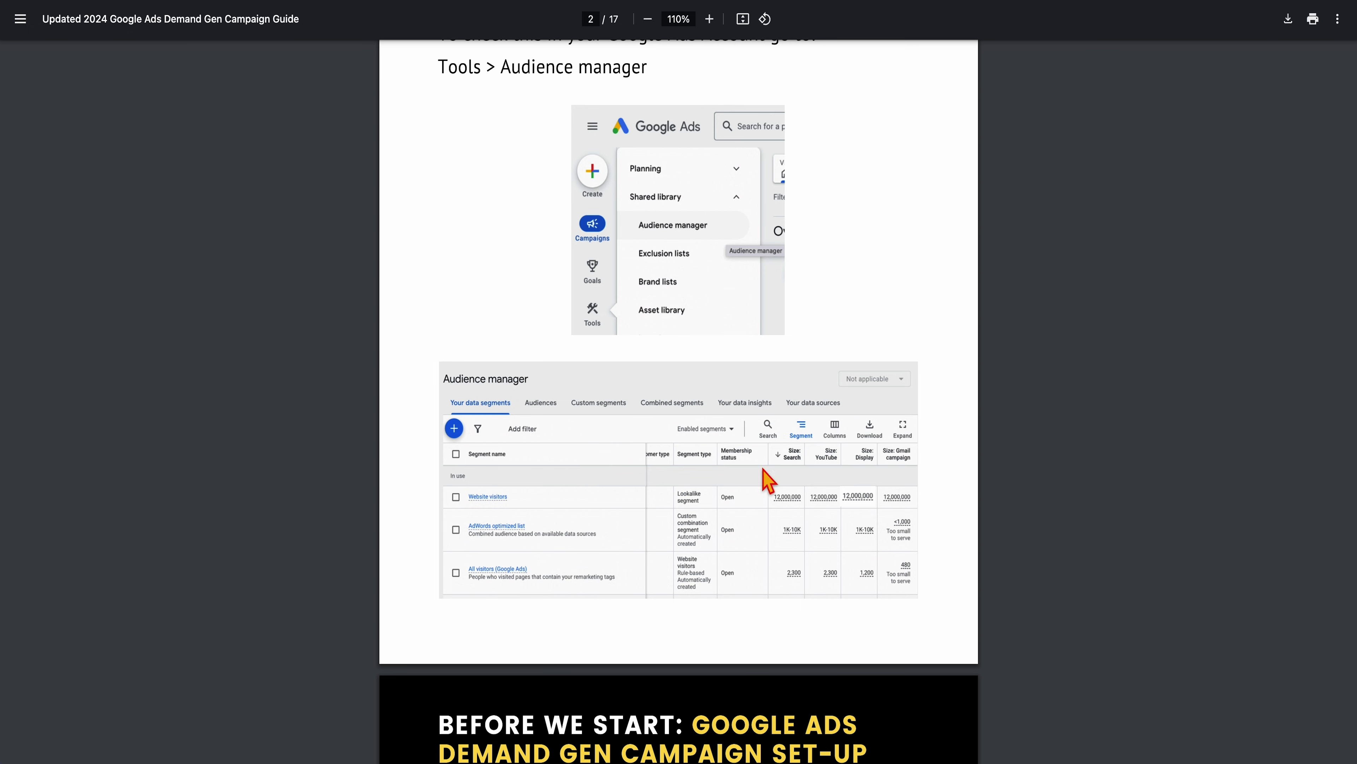
scroll(830, 521, down, 8)
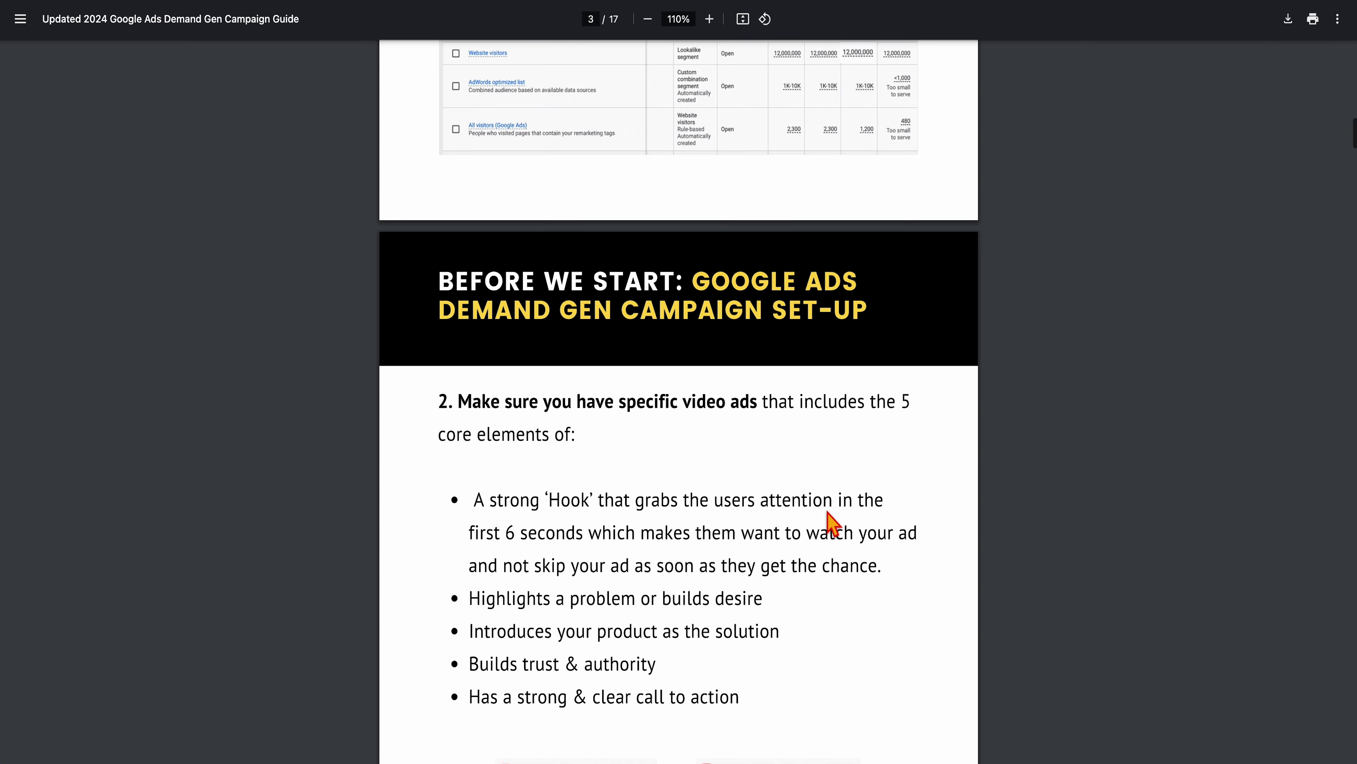
scroll(829, 519, down, 1)
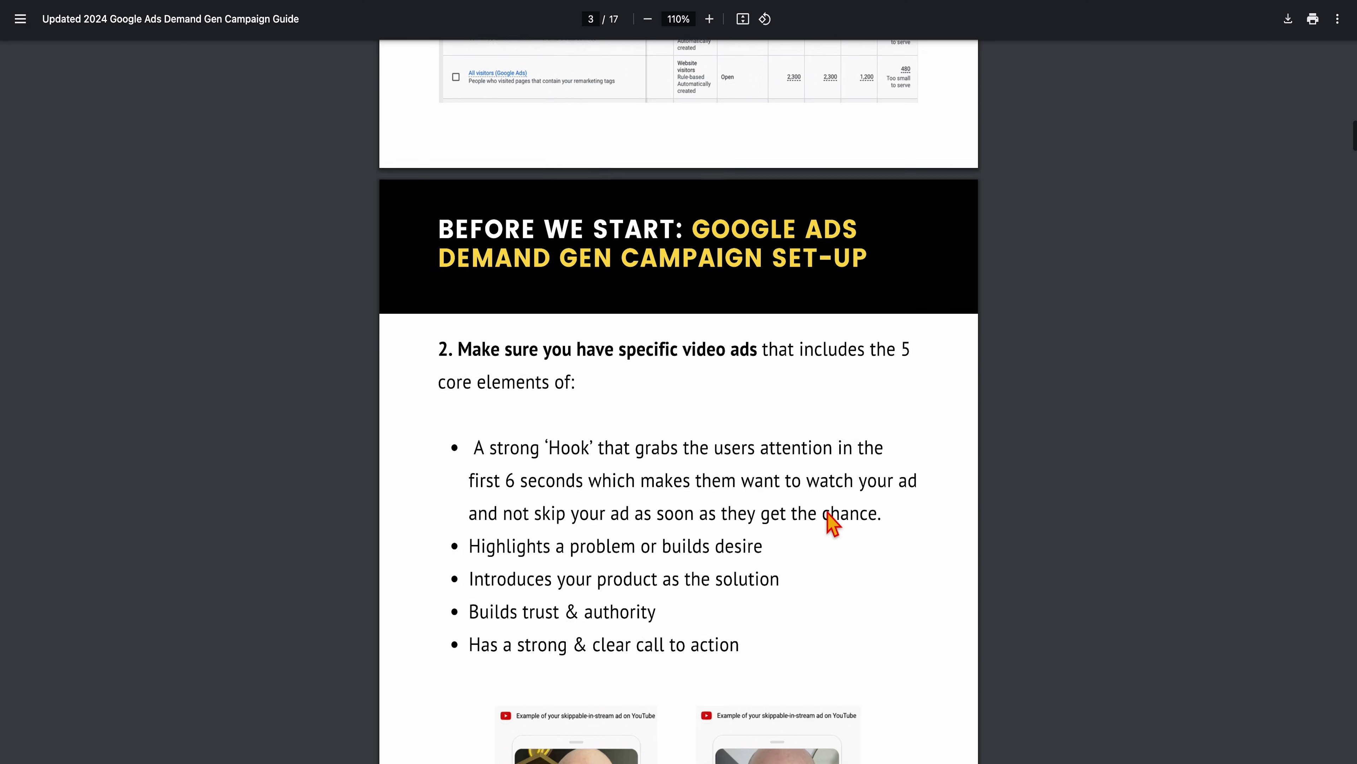
scroll(832, 524, down, 1)
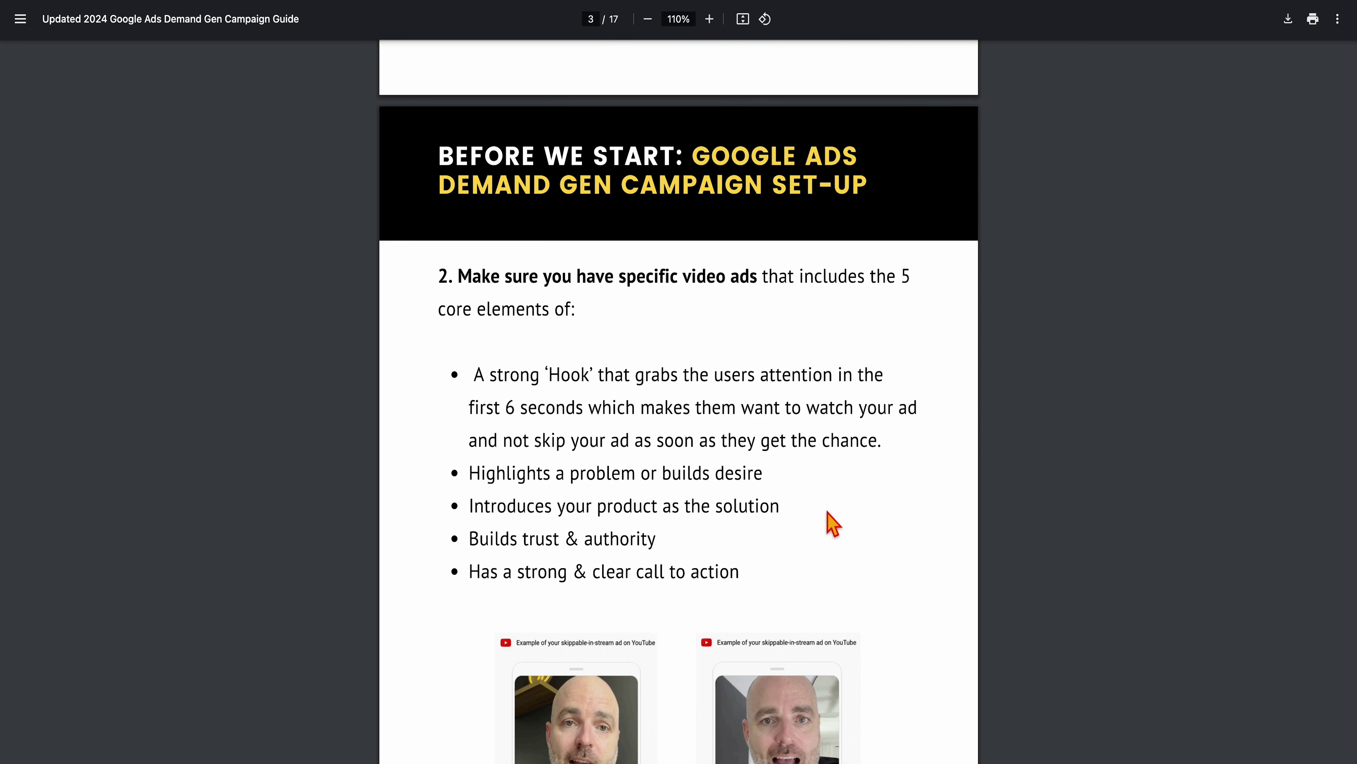
scroll(831, 522, down, 2)
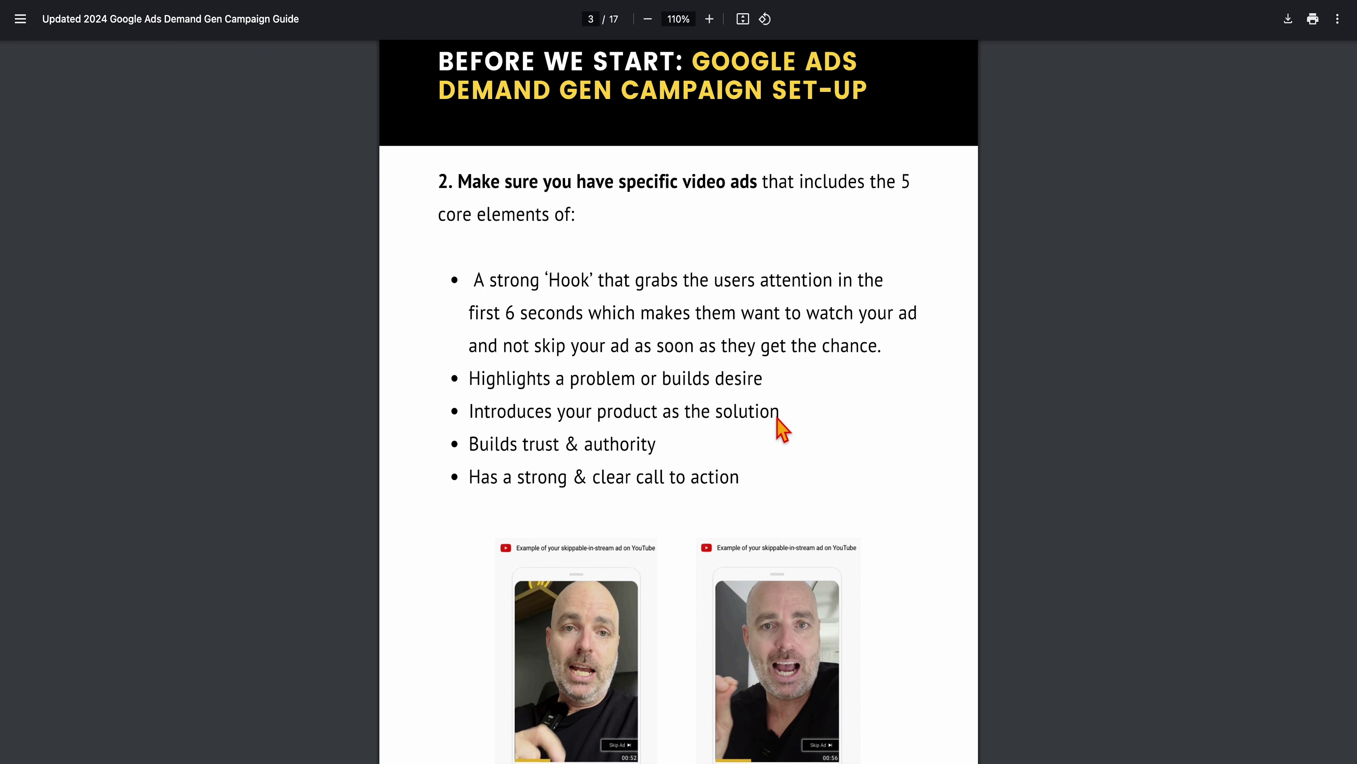
scroll(775, 422, down, 1)
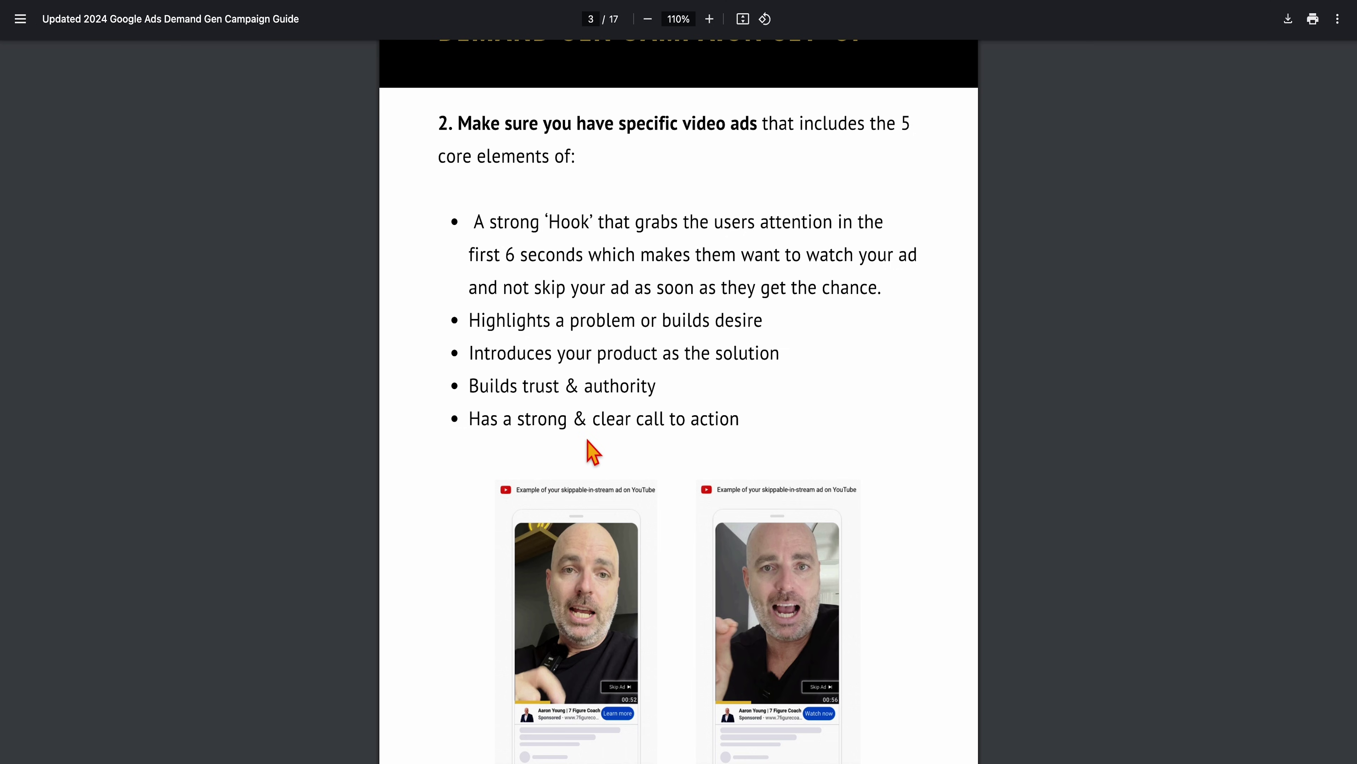
scroll(587, 441, down, 10)
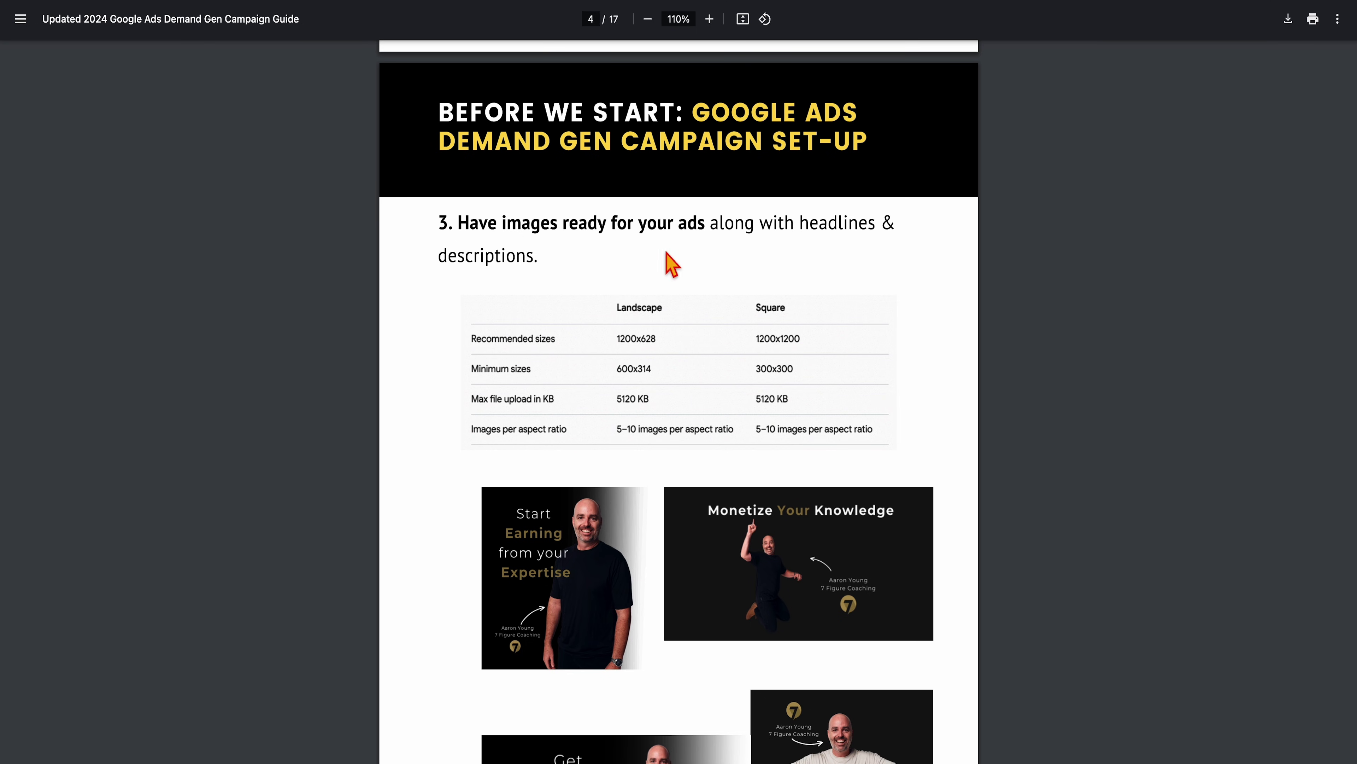
scroll(700, 283, down, 2)
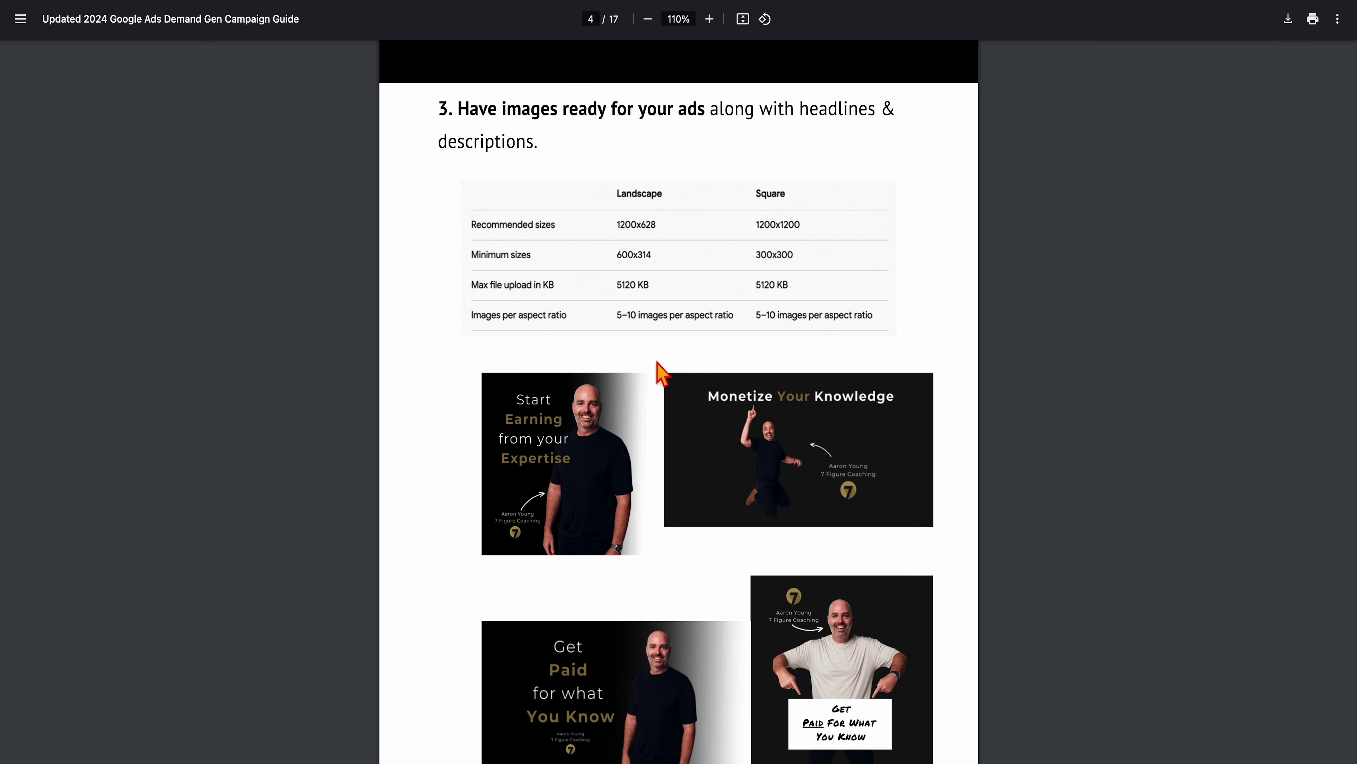
scroll(662, 377, down, 1)
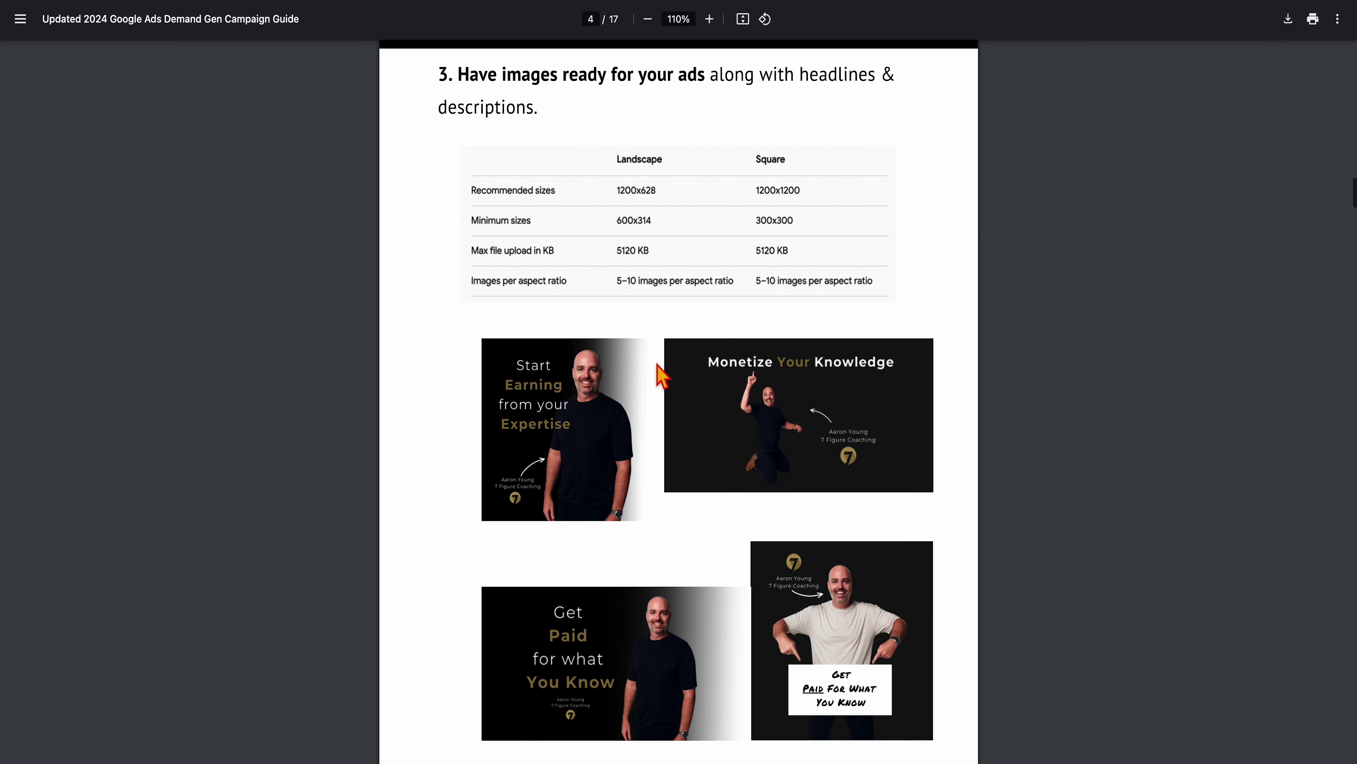
scroll(661, 377, down, 12)
scroll(659, 377, up, 13)
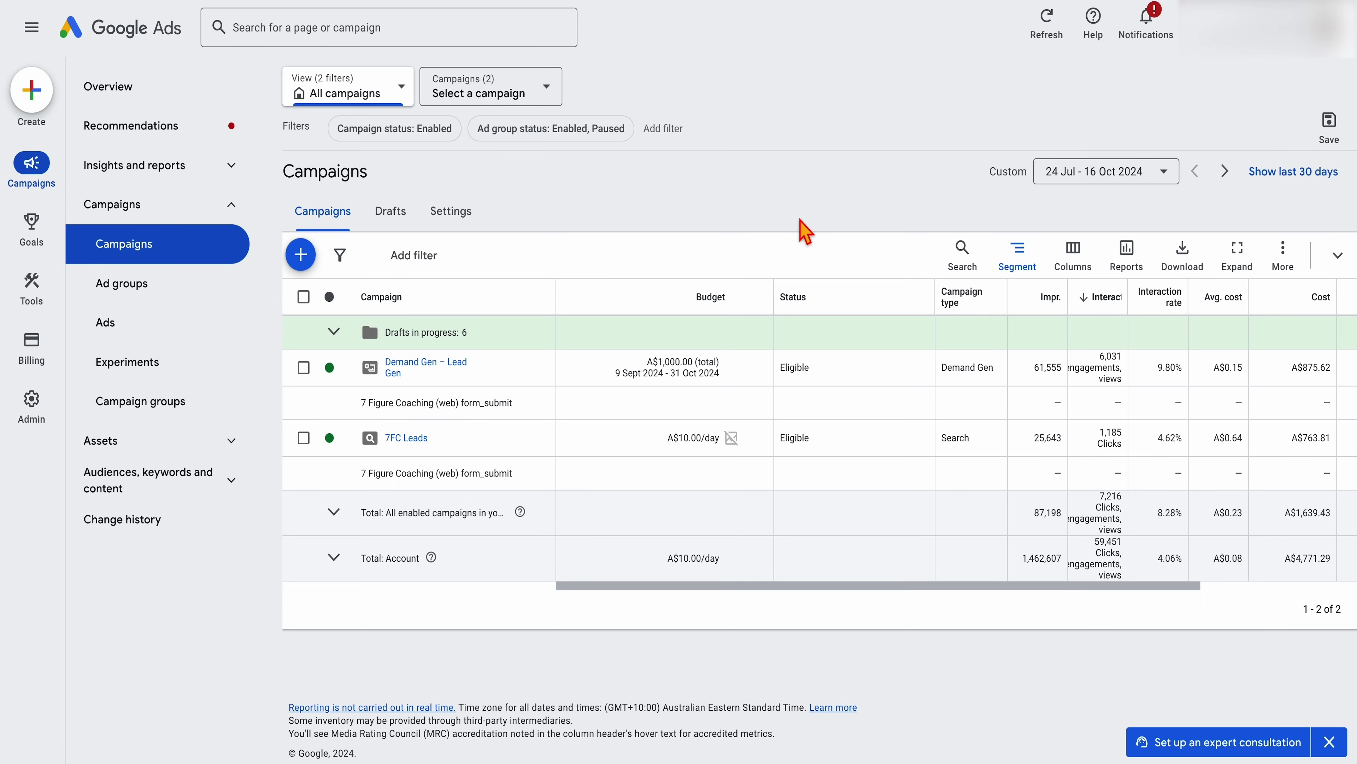
- Start a new campaign and confirm Leads as its objective
click(301, 263)
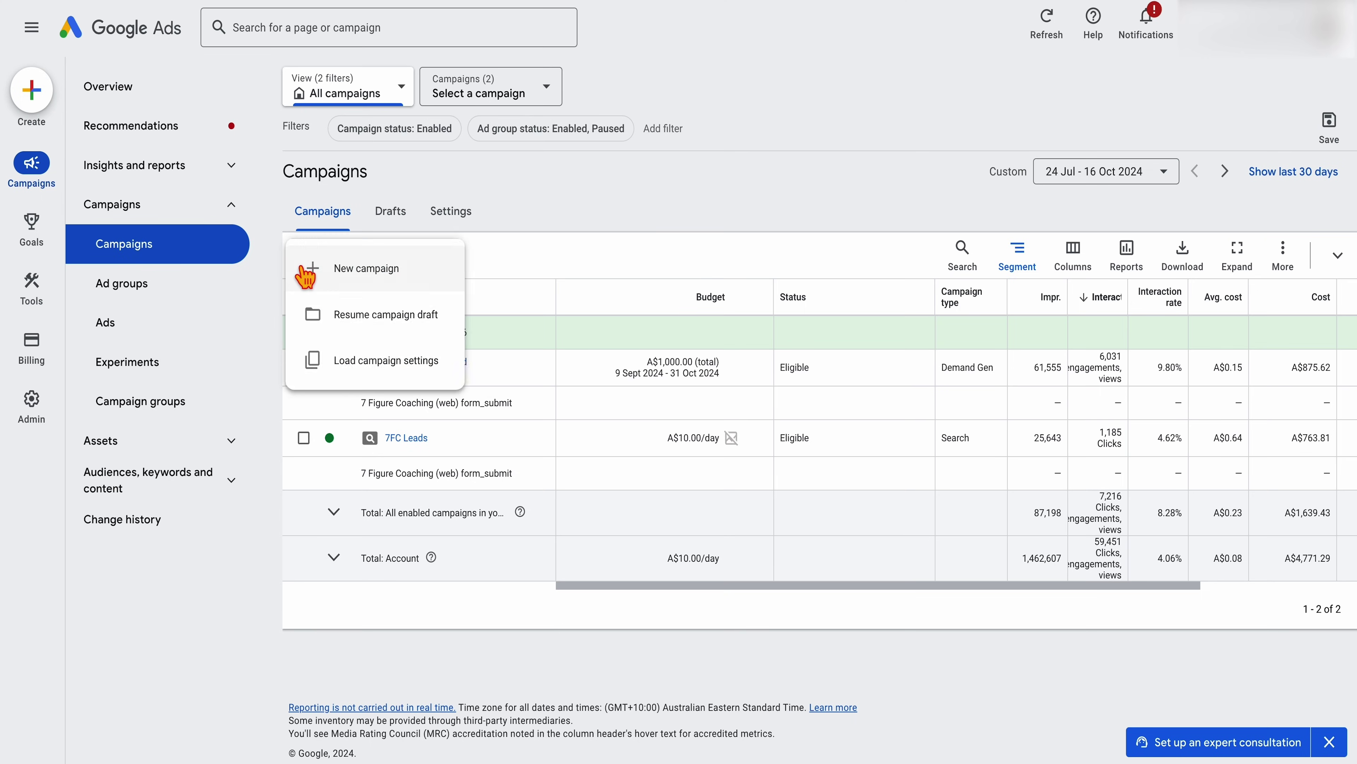
click(353, 268)
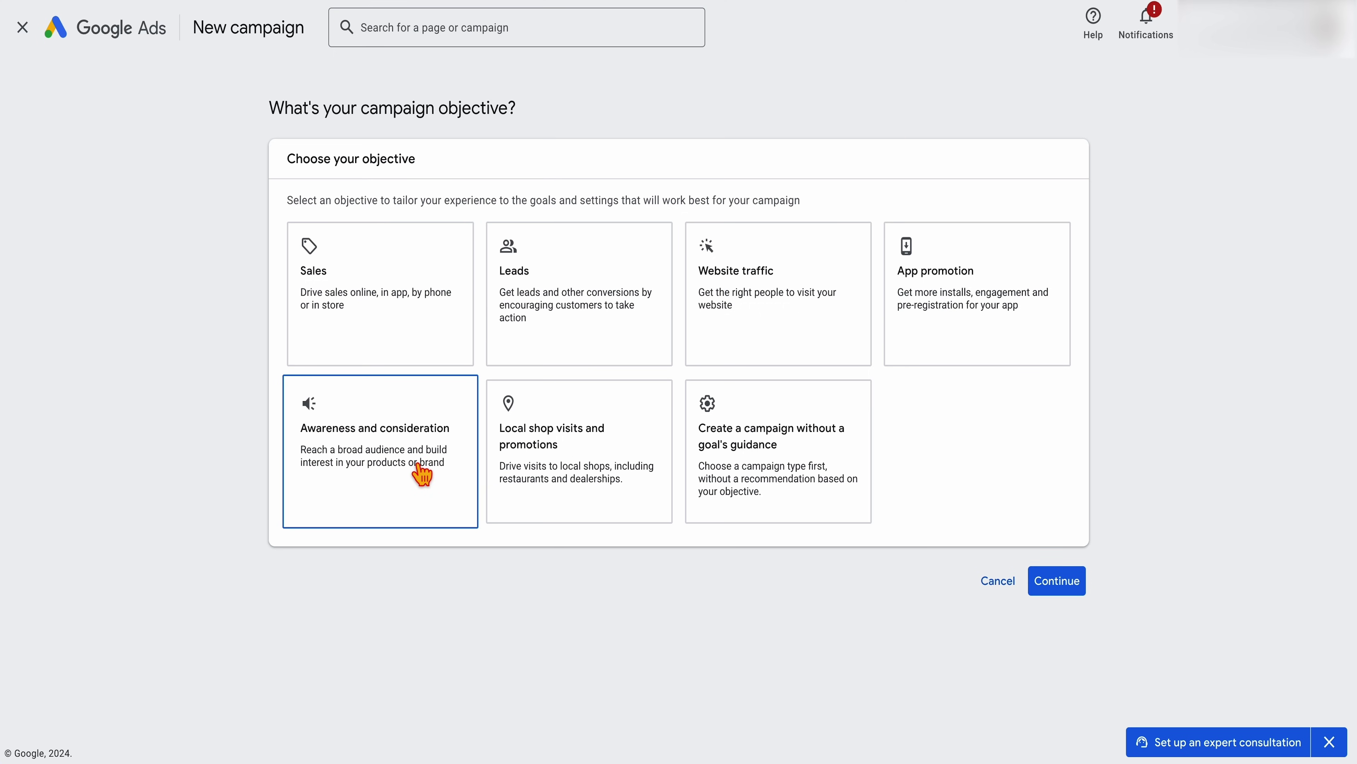
click(580, 278)
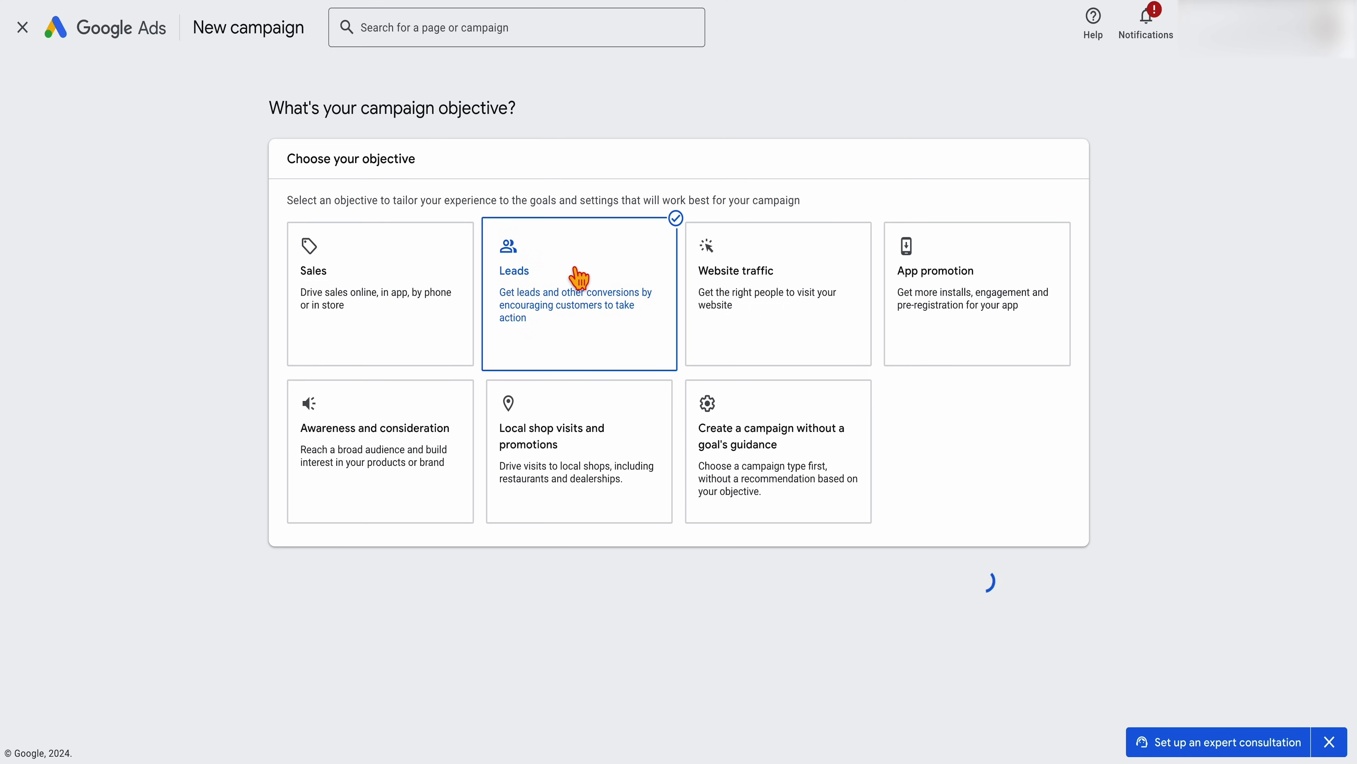
scroll(585, 310, down, 4)
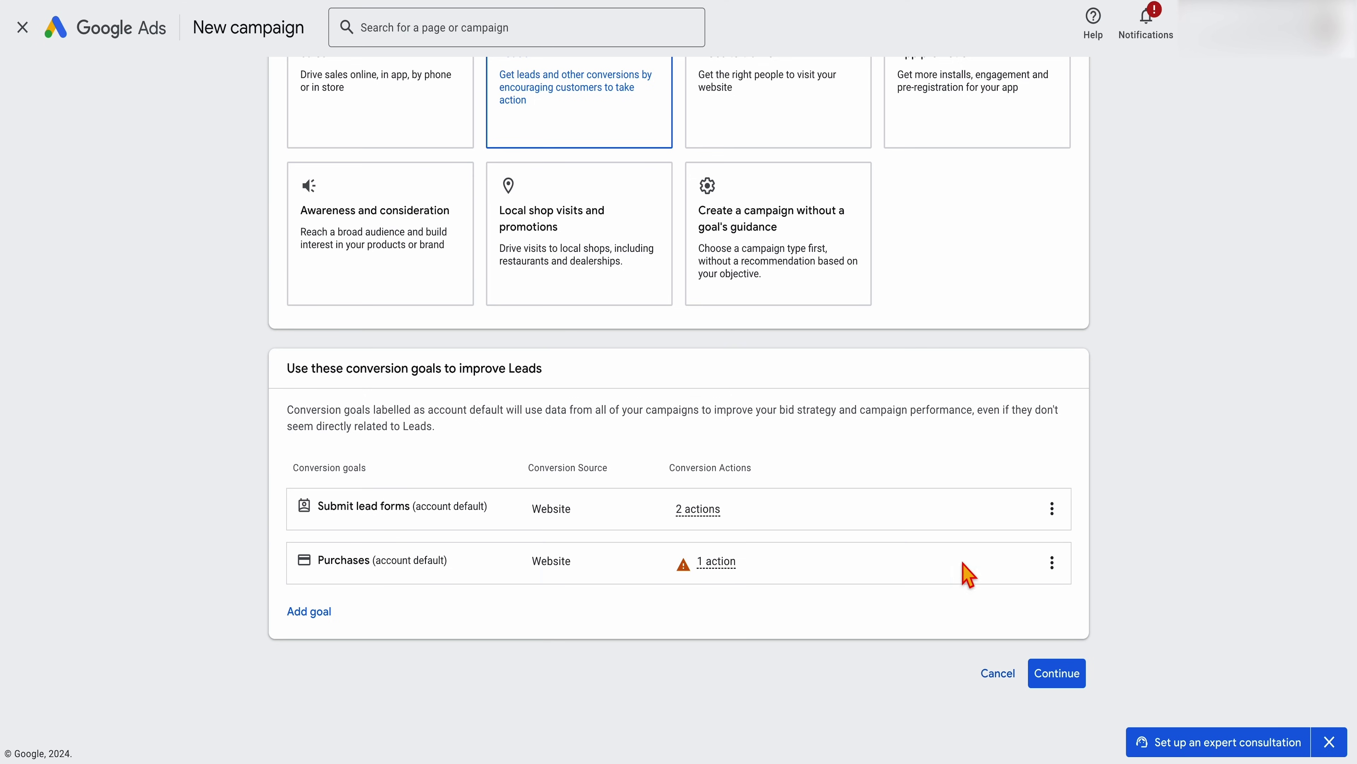
click(1051, 562)
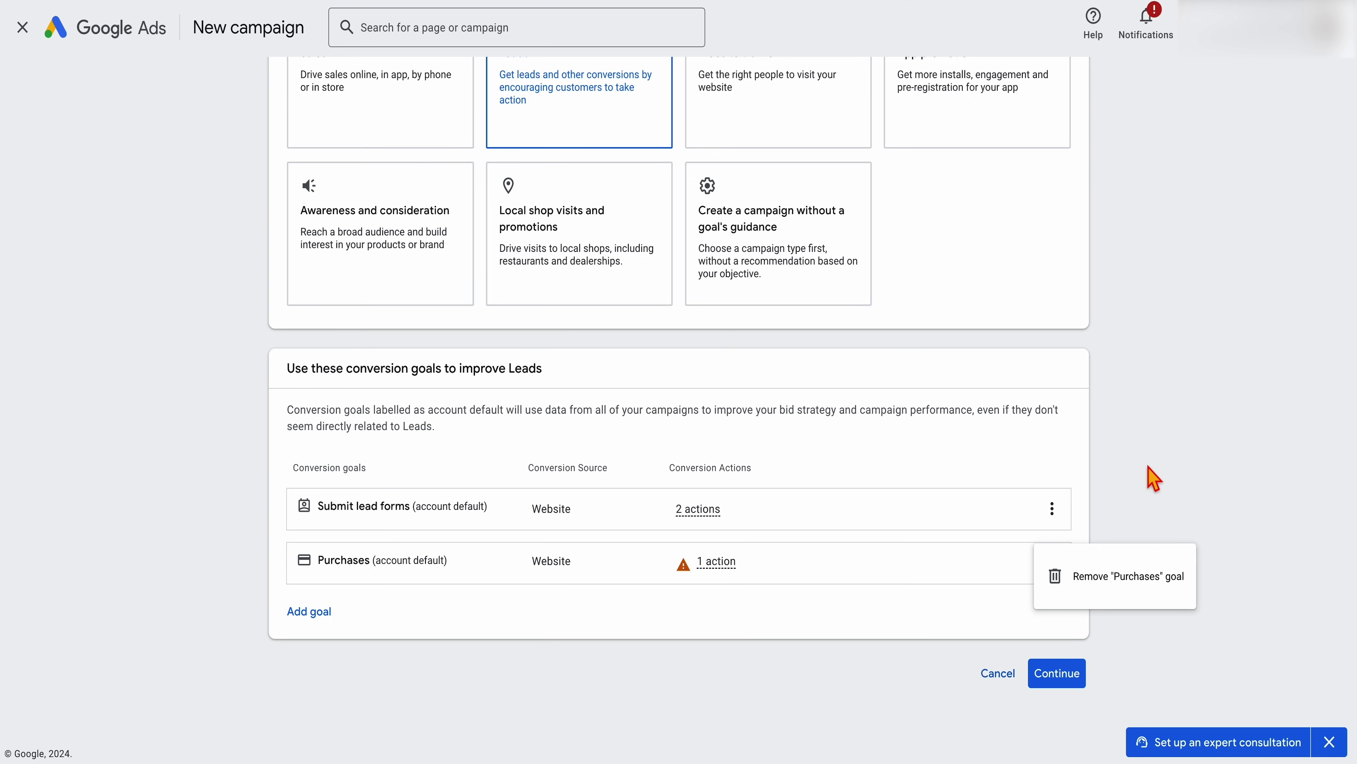
click(1153, 477)
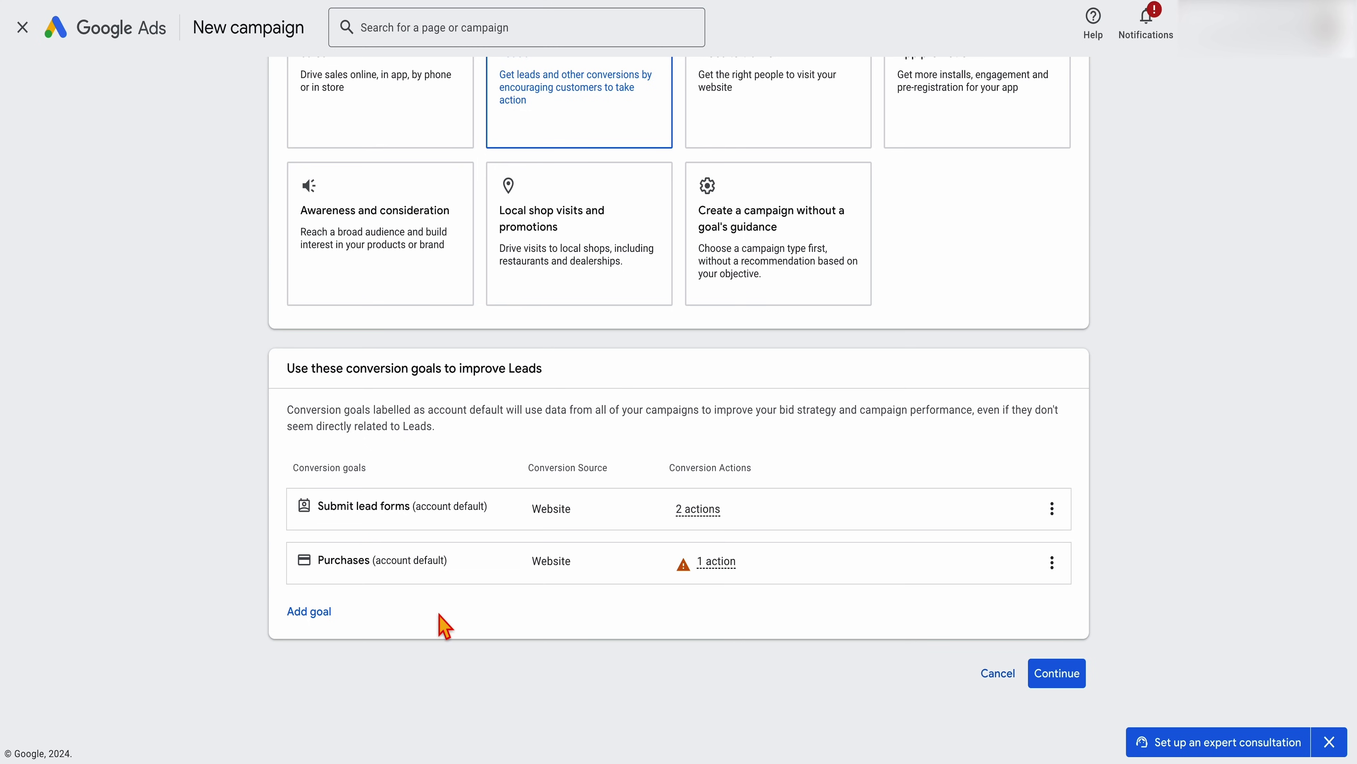
click(1054, 687)
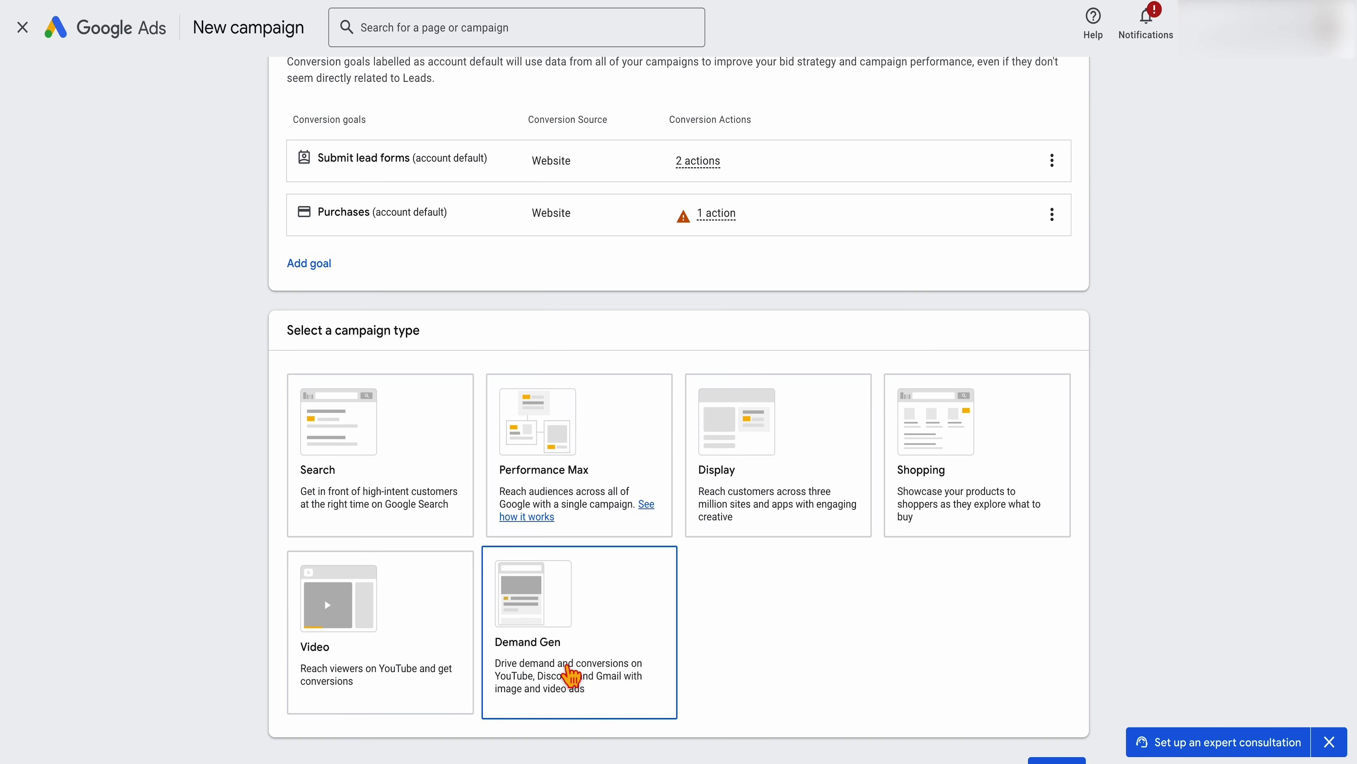
- Pick the Demand Gen campaign type and create a fresh campaign instead of a draft
click(570, 676)
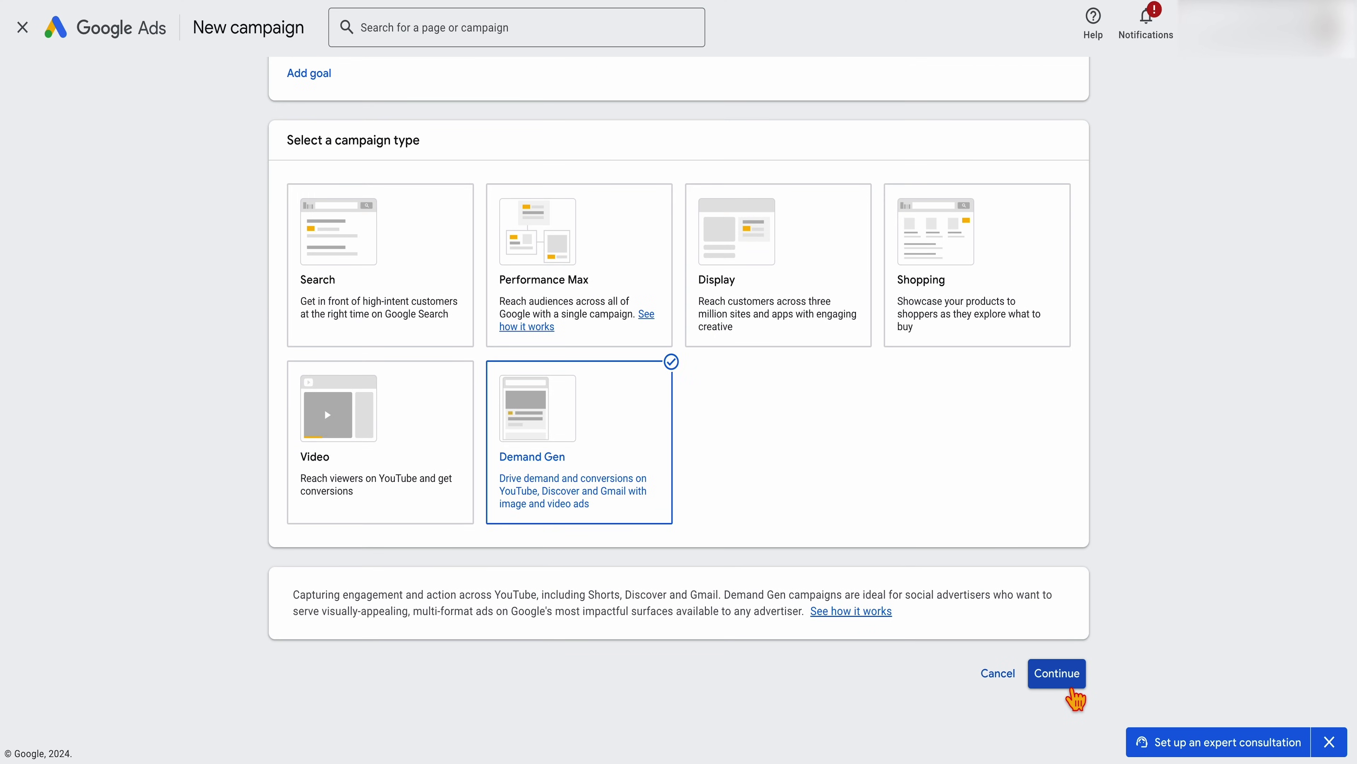
click(1073, 691)
click(869, 555)
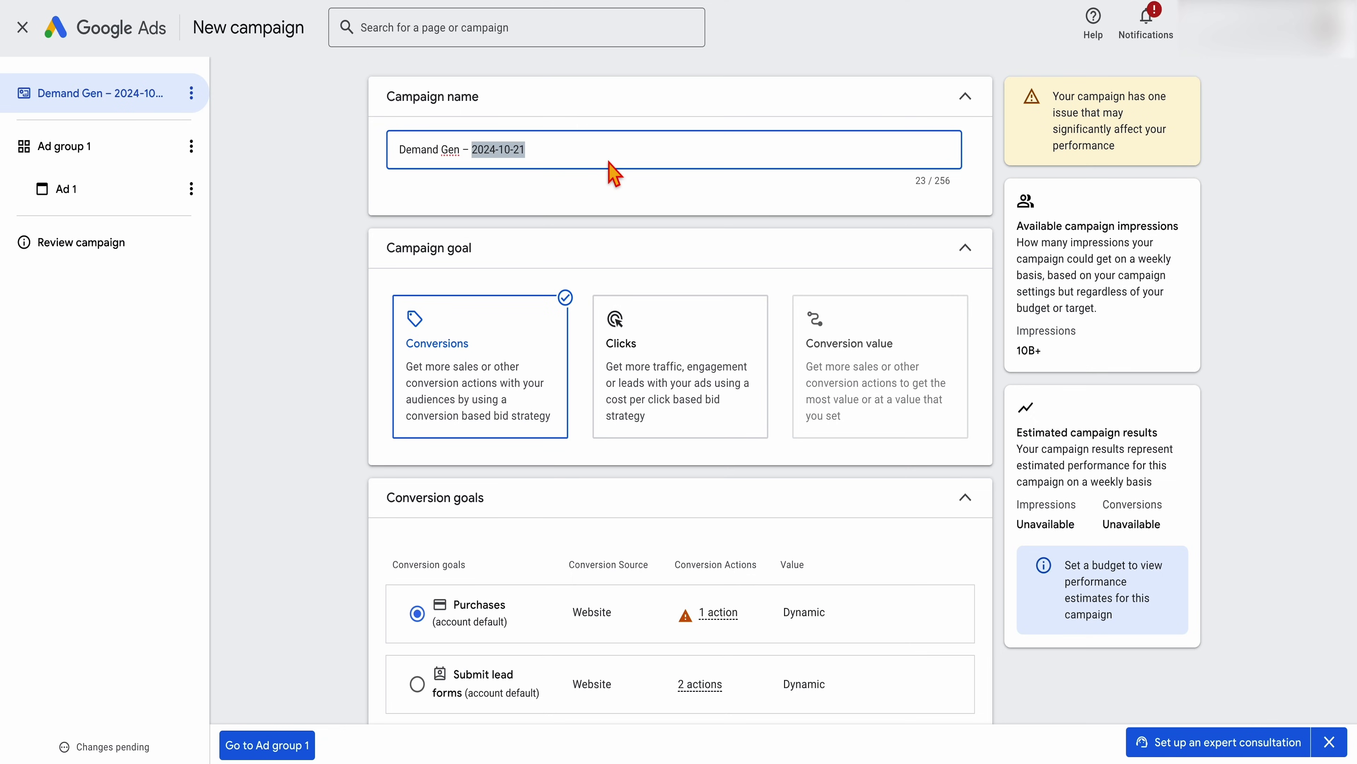
- Rename the campaign to 'Demand Gen [MC Leads]' and switch its goal to Clicks
key(BackSpace)
key(BackSpace)
key(BackSpace)
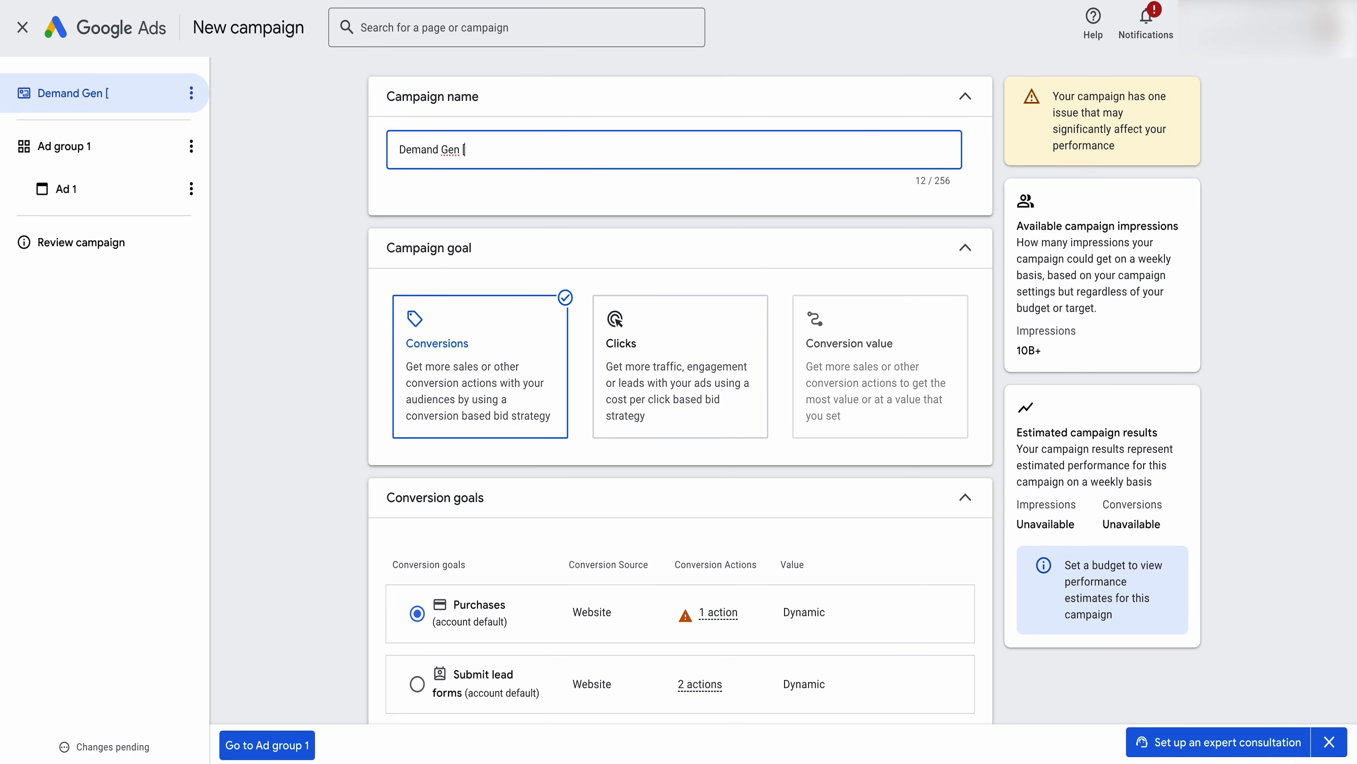
text([<aster)
key(BackSpace)
key(BackSpace)
key(BackSpace)
key(BackSpace)
key(BackSpace)
key(BackSpace)
text(MC Leads)
click(685, 403)
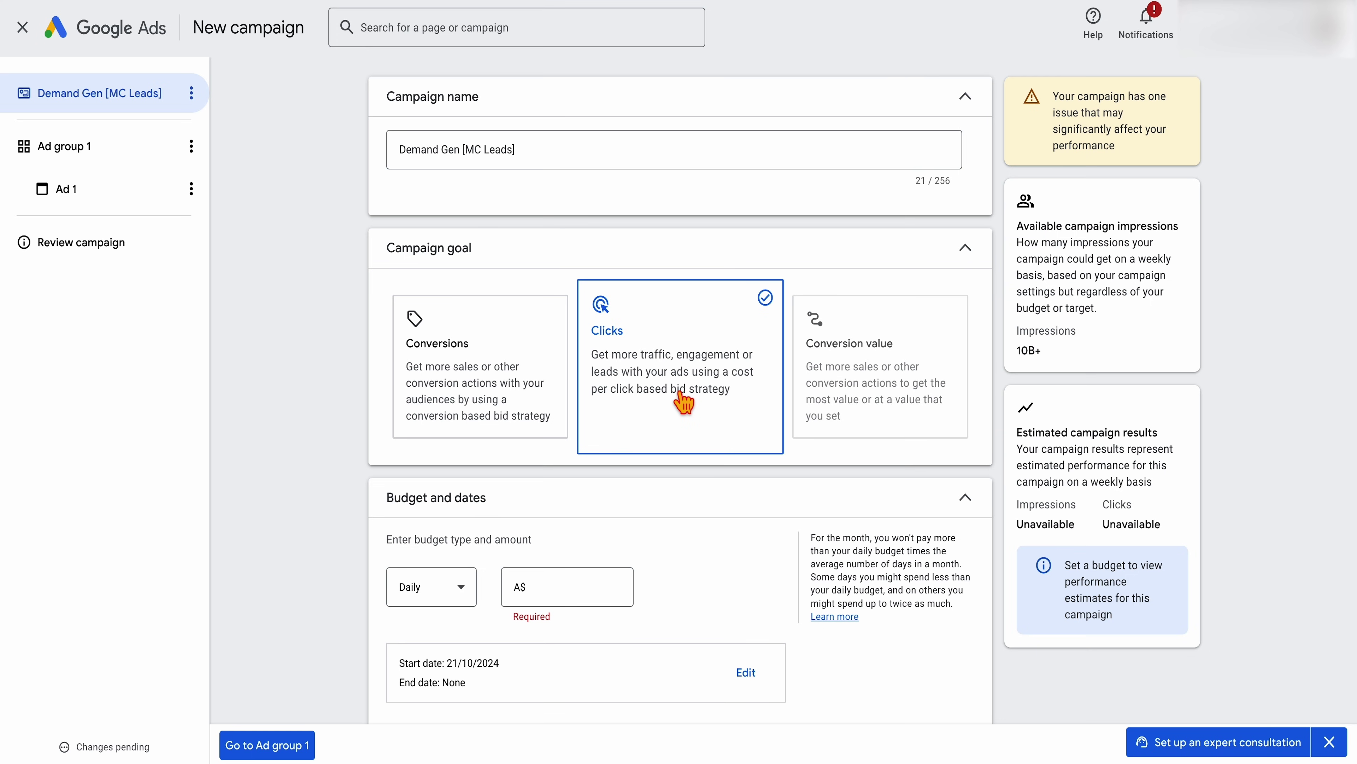
- Set a campaign total budget of A$1,000
scroll(679, 406, down, 2)
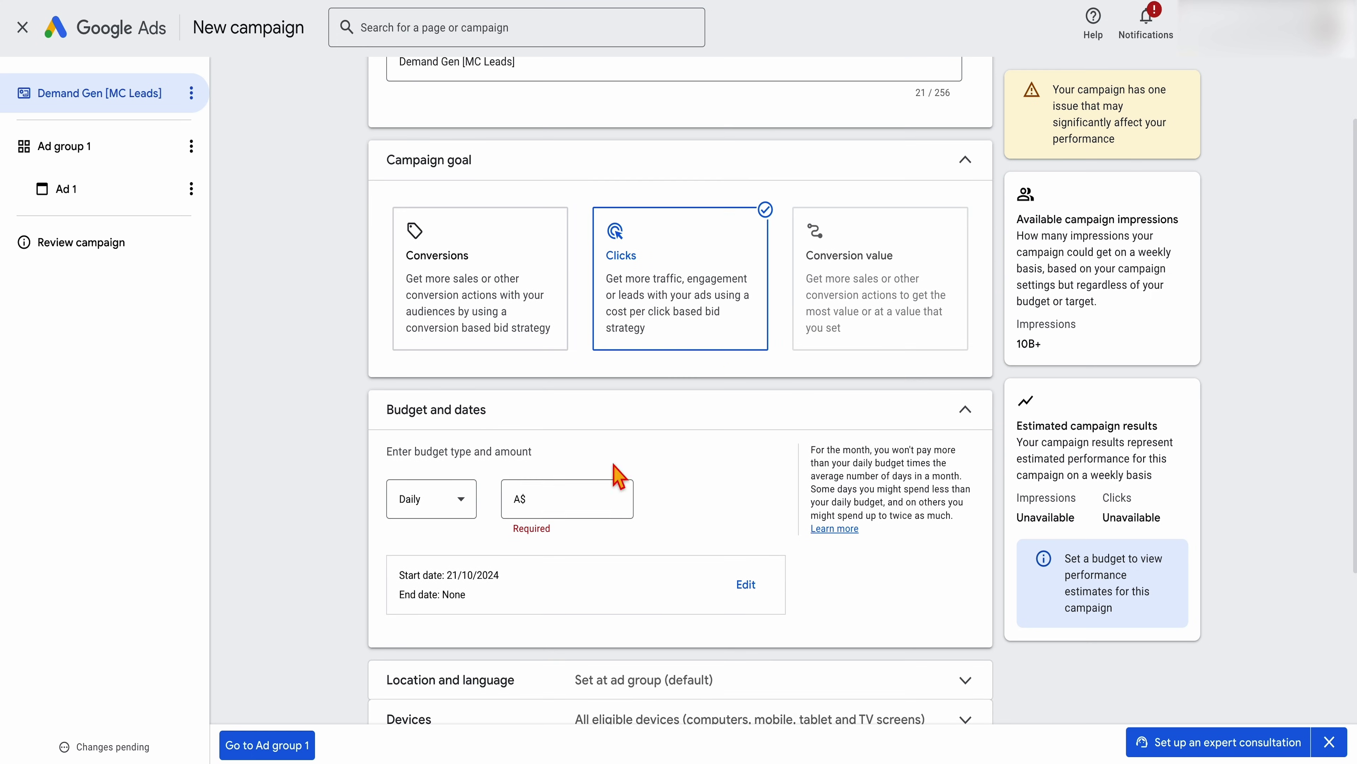
scroll(580, 503, down, 2)
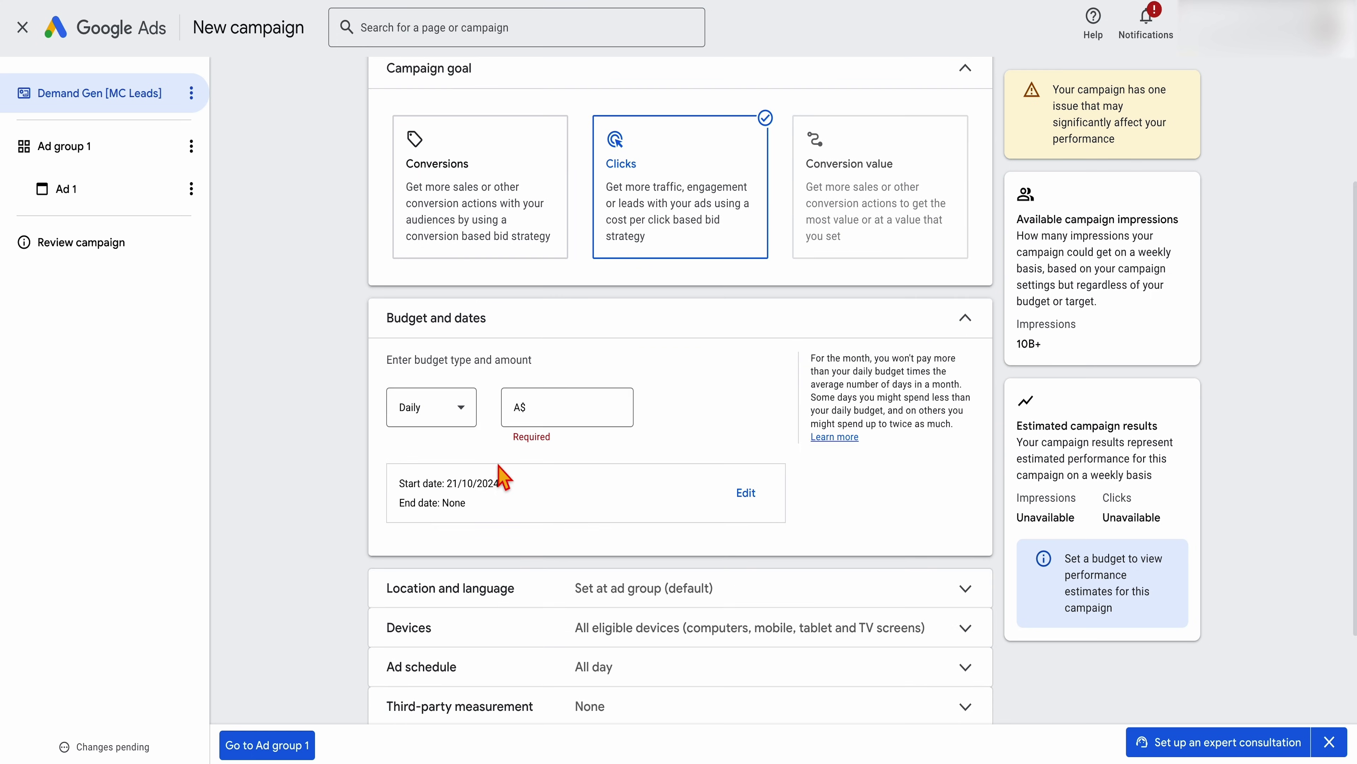
click(460, 422)
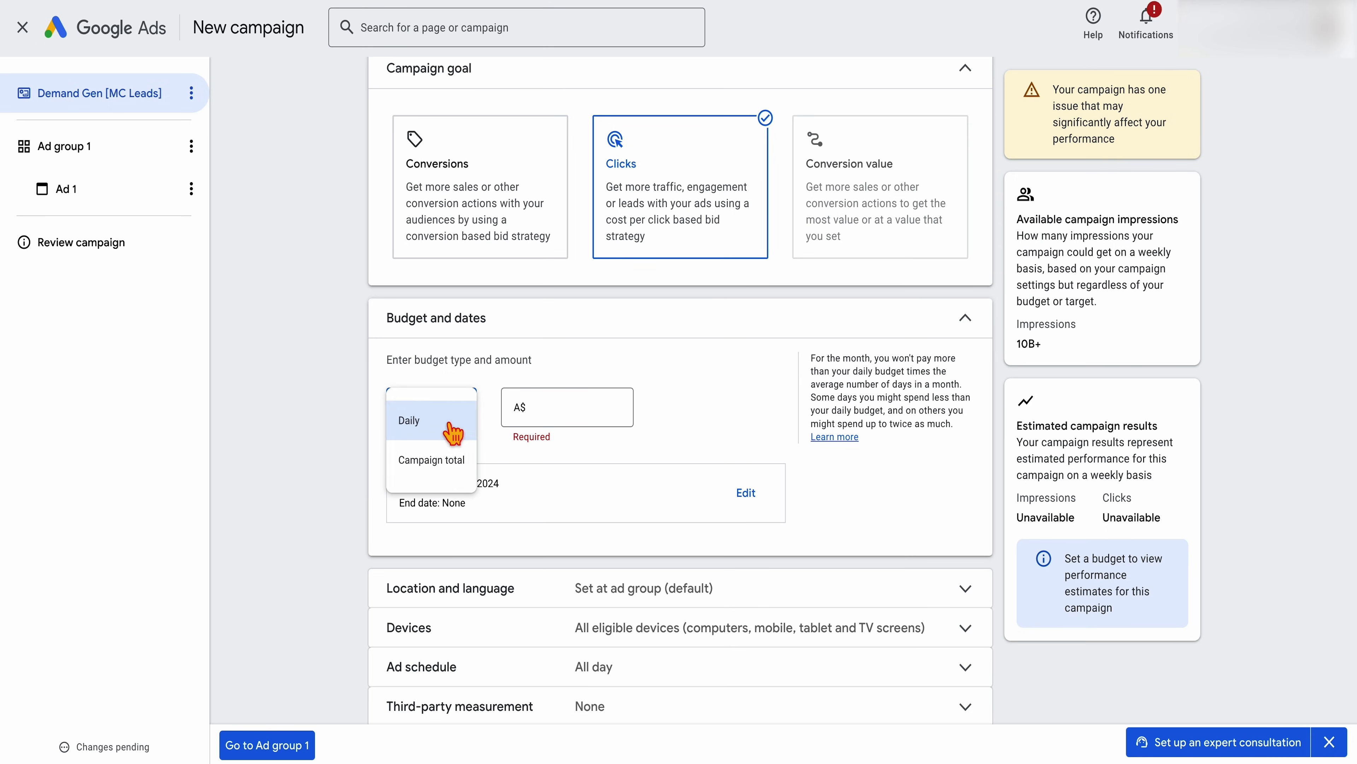
click(346, 472)
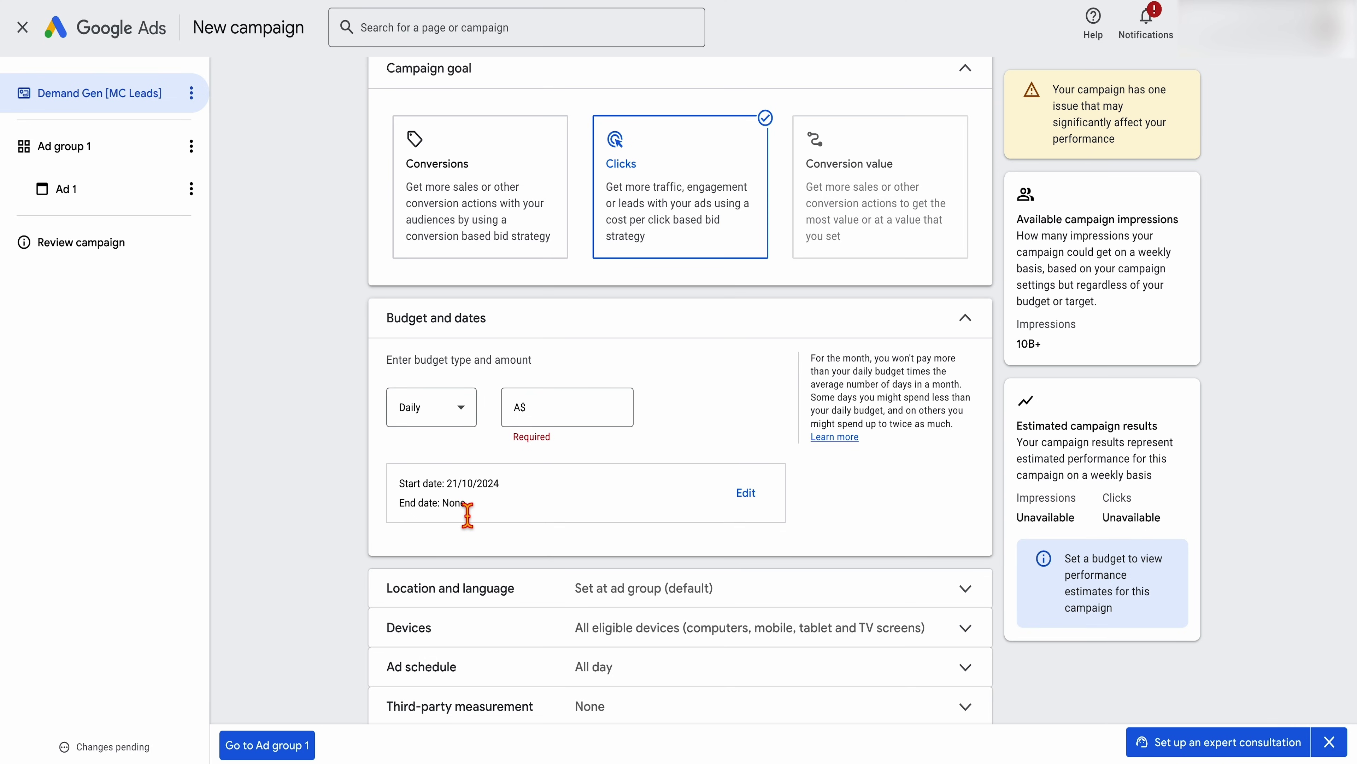
click(444, 414)
click(445, 462)
click(569, 409)
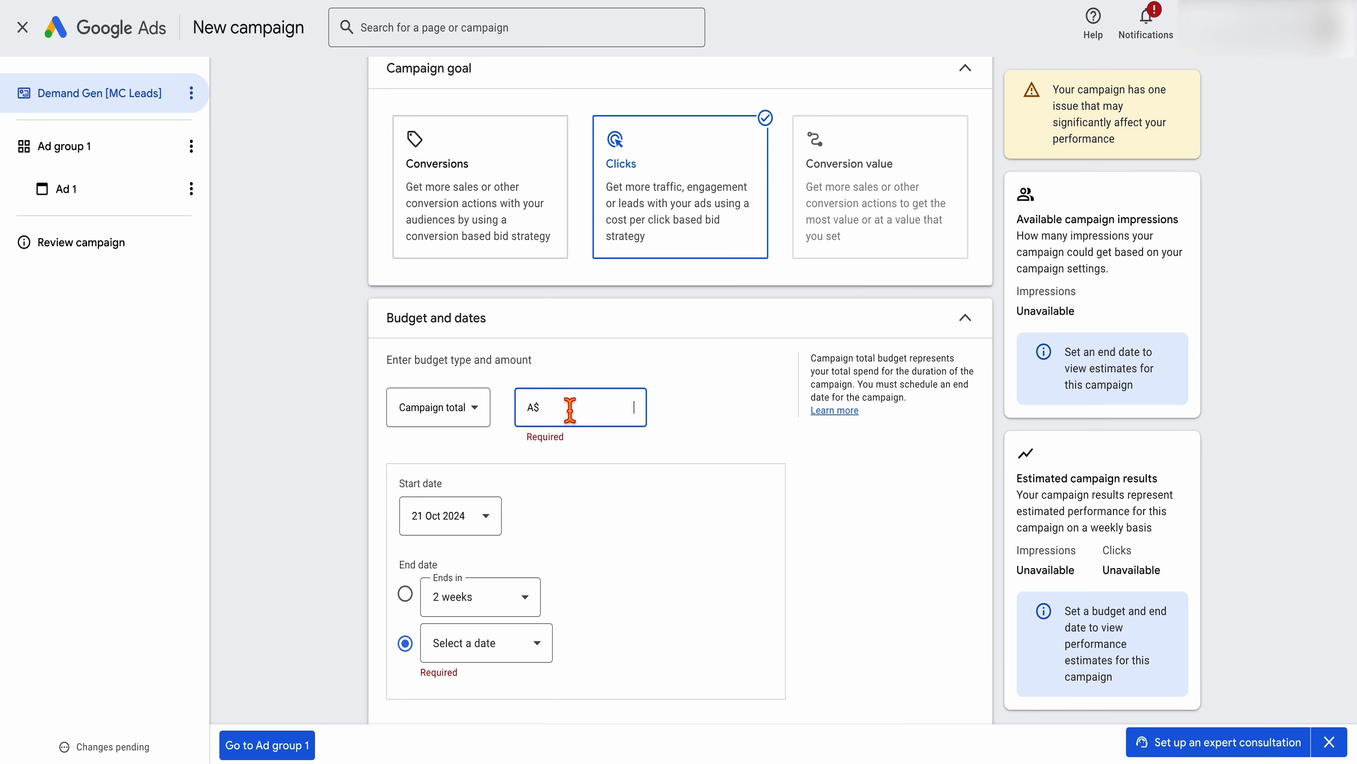
text(1,000)
- Make the campaign end after 1 month, on 21 Nov 2024
click(506, 604)
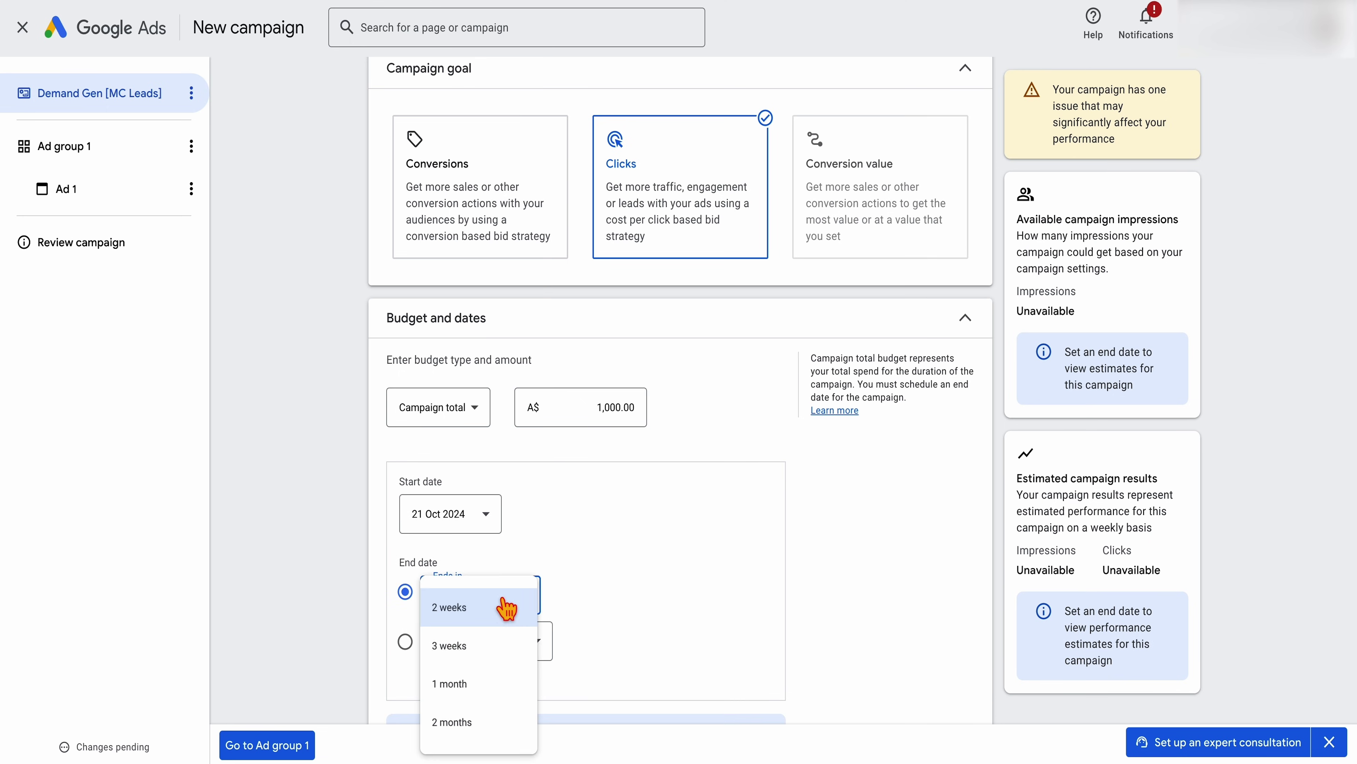
click(492, 685)
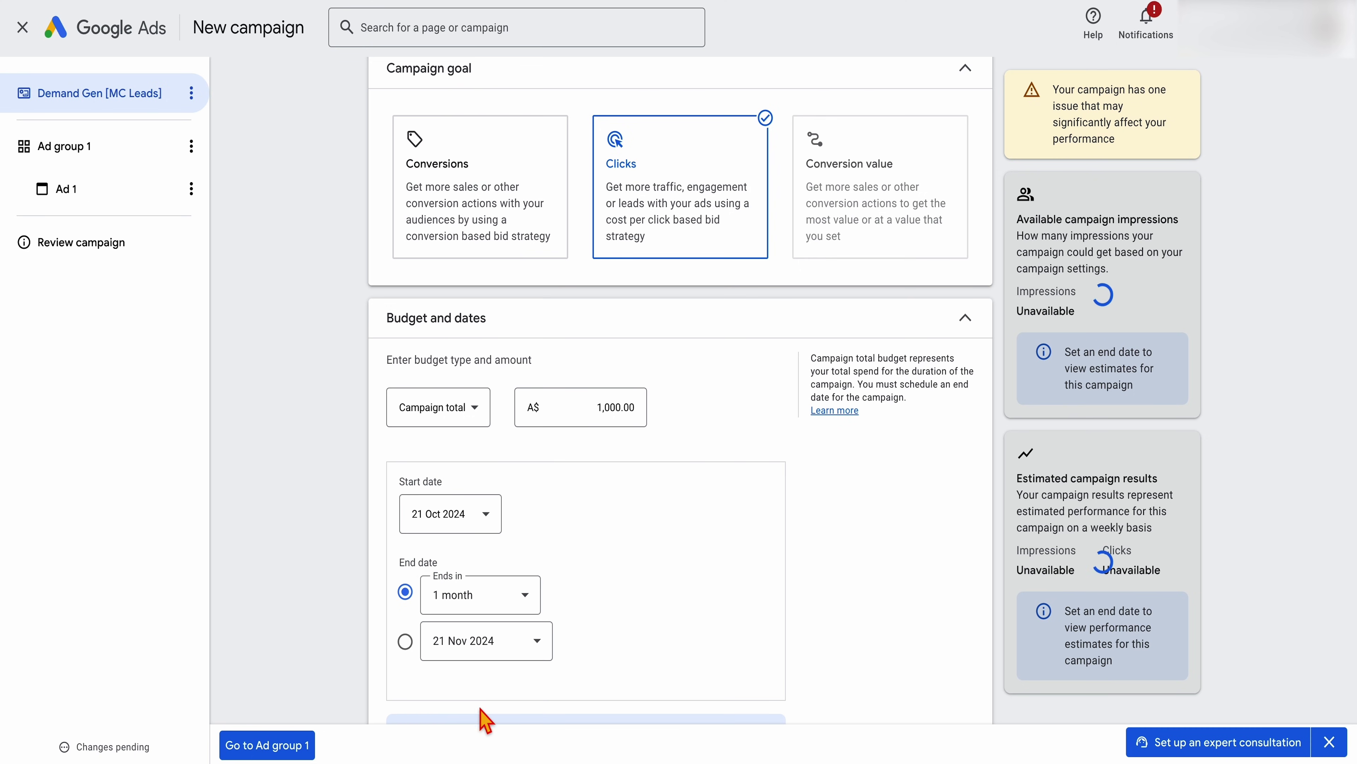
scroll(482, 647, down, 2)
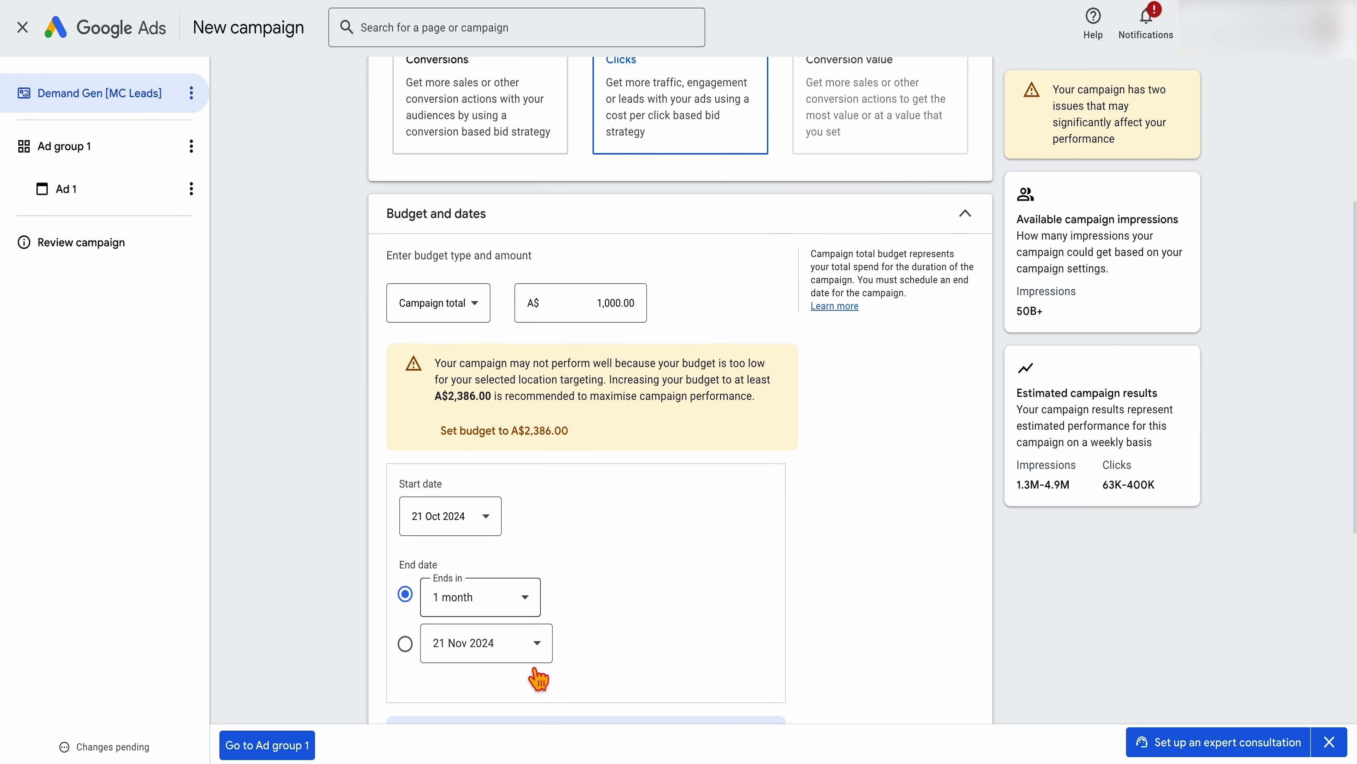
scroll(535, 675, down, 1)
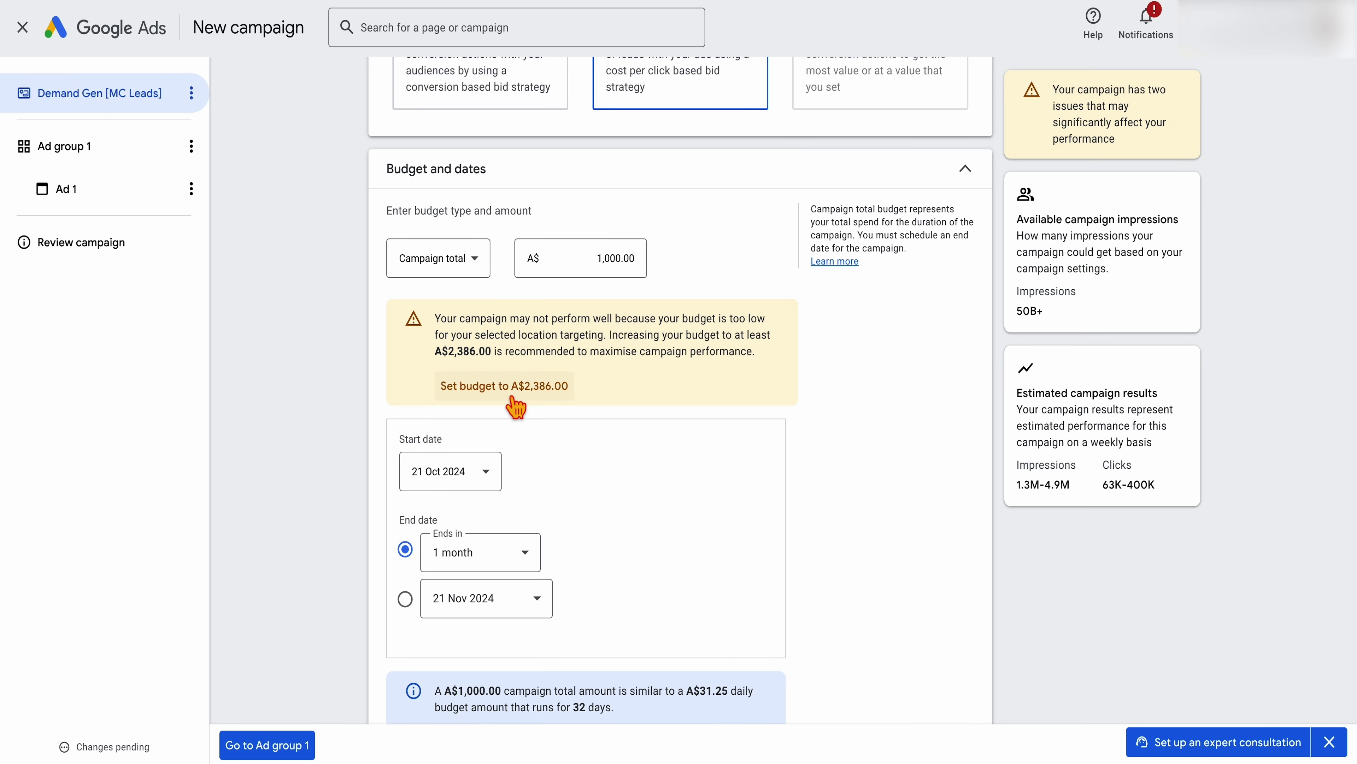
scroll(623, 448, down, 5)
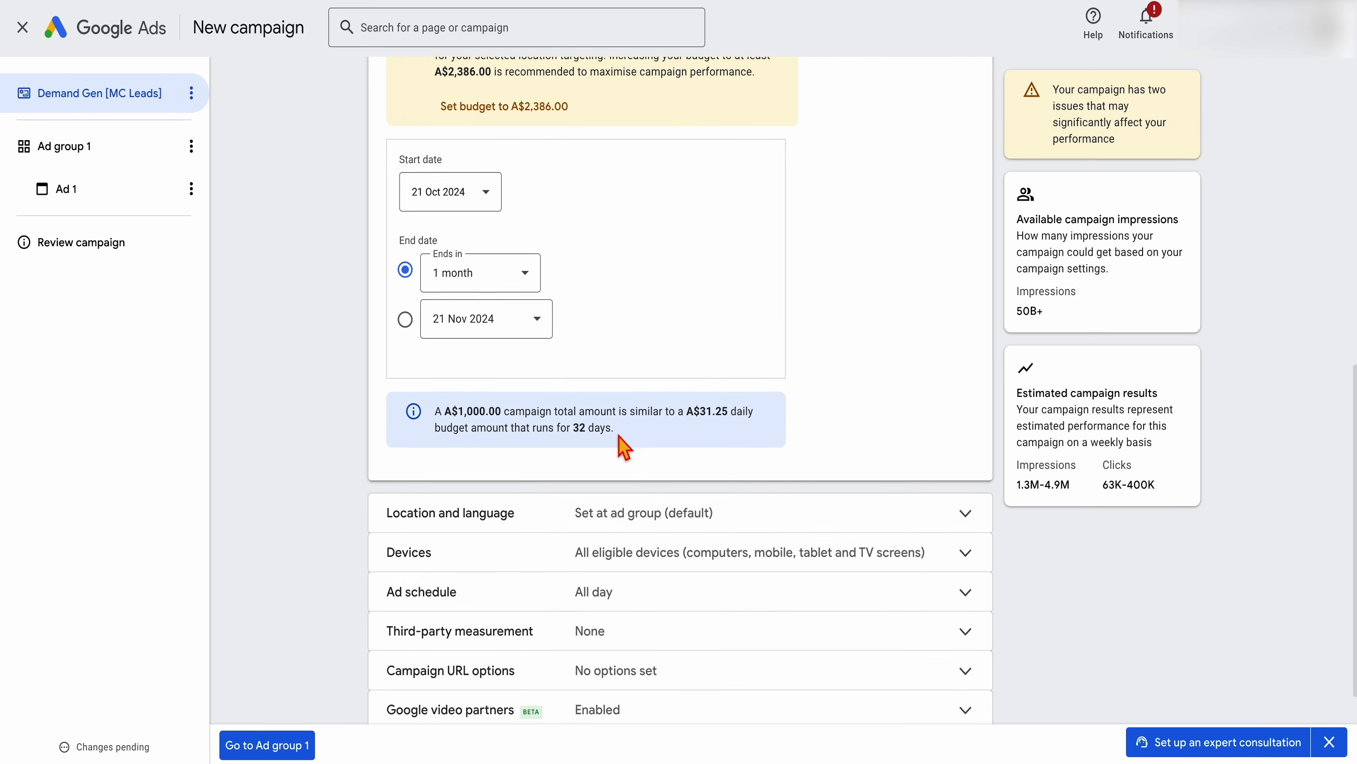
scroll(622, 449, down, 1)
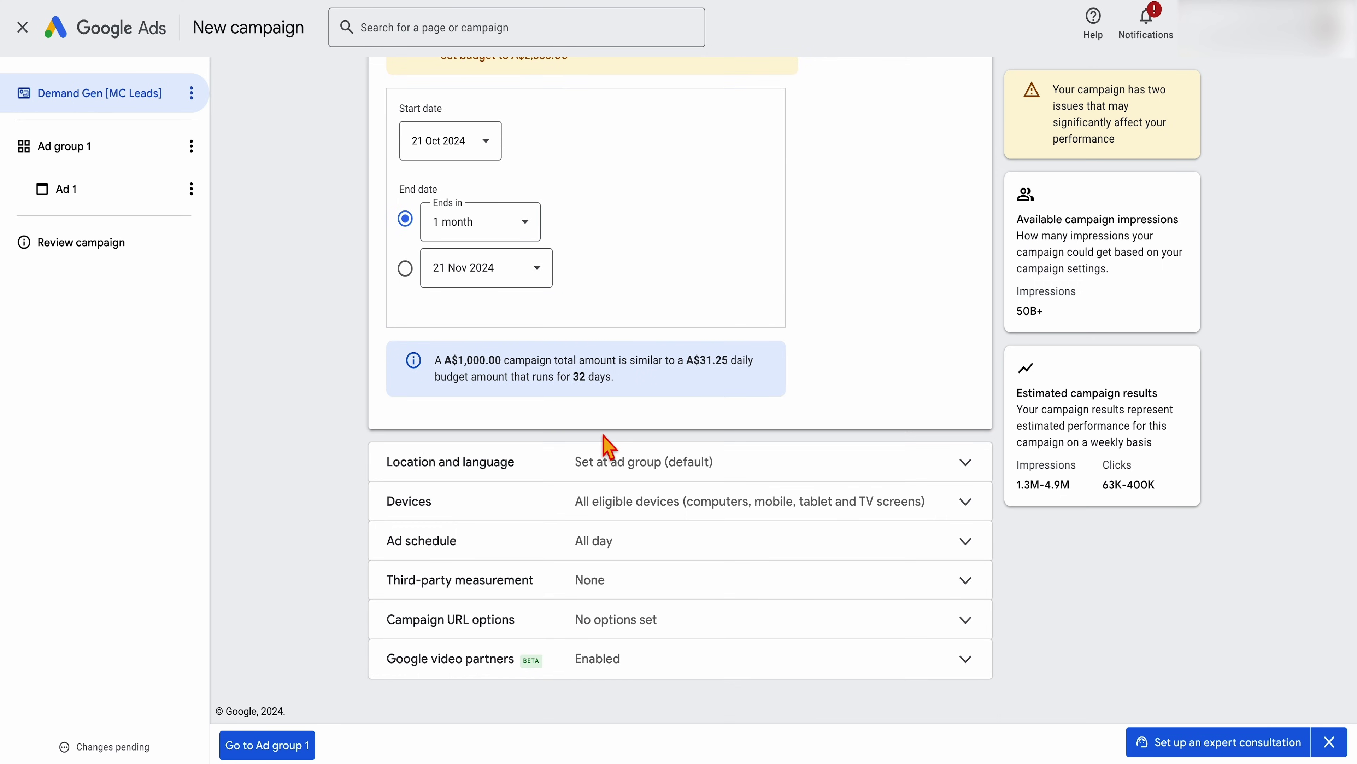
- Turn on campaign-level location and language targeting
click(603, 477)
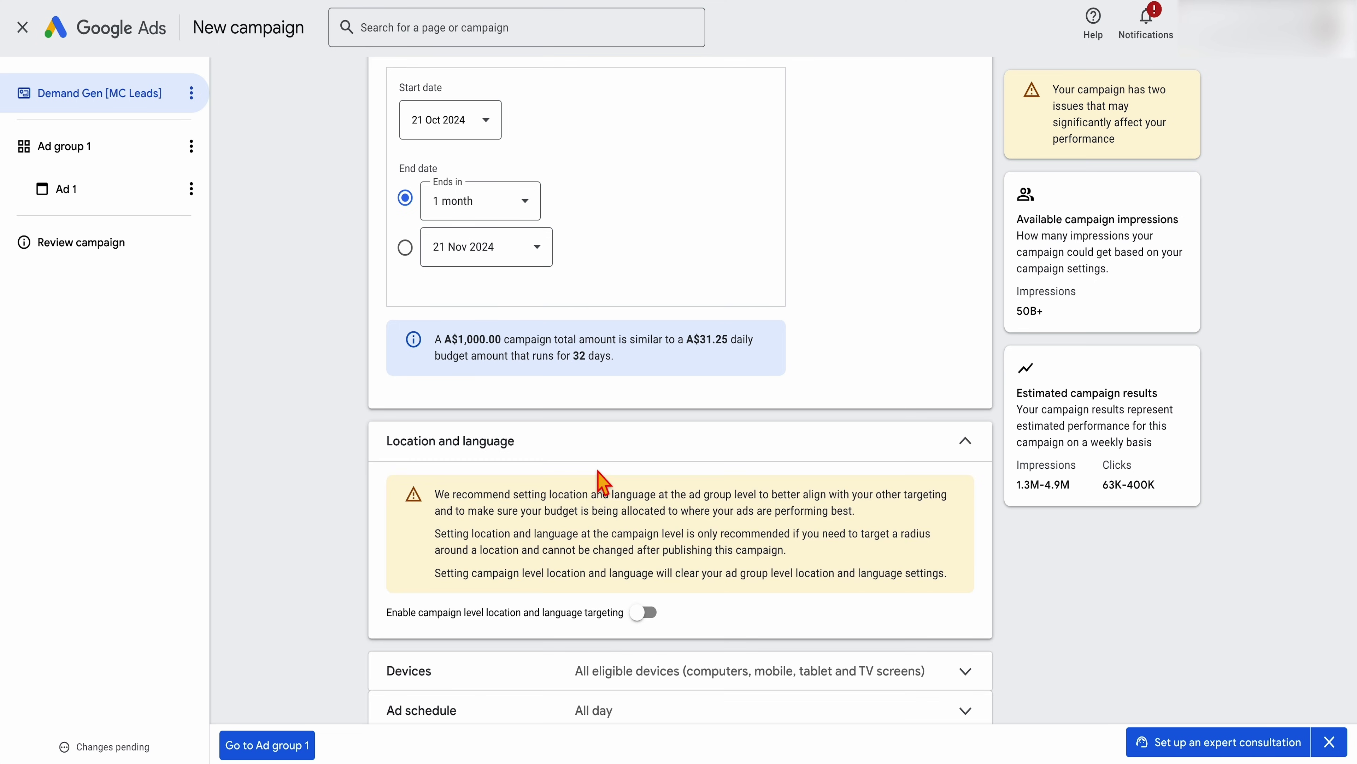
click(648, 626)
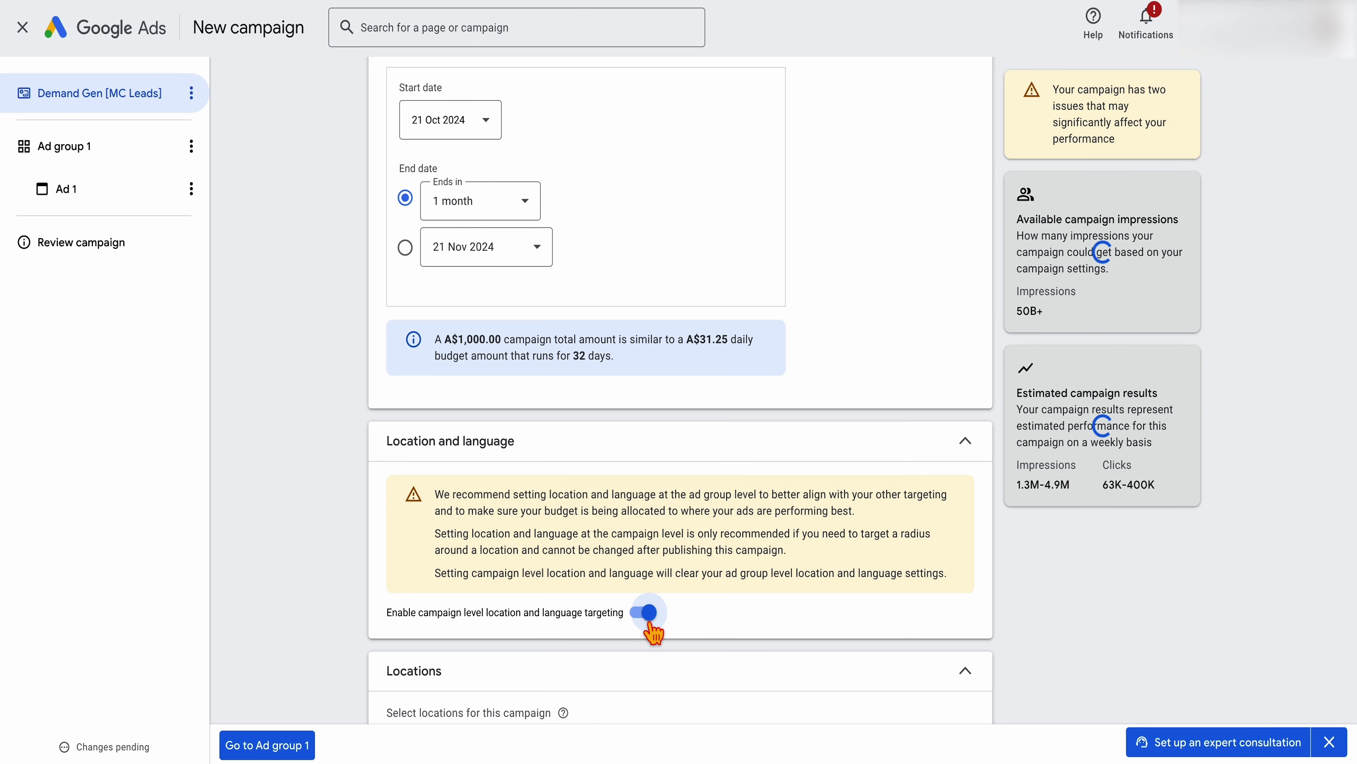
scroll(567, 428, down, 2)
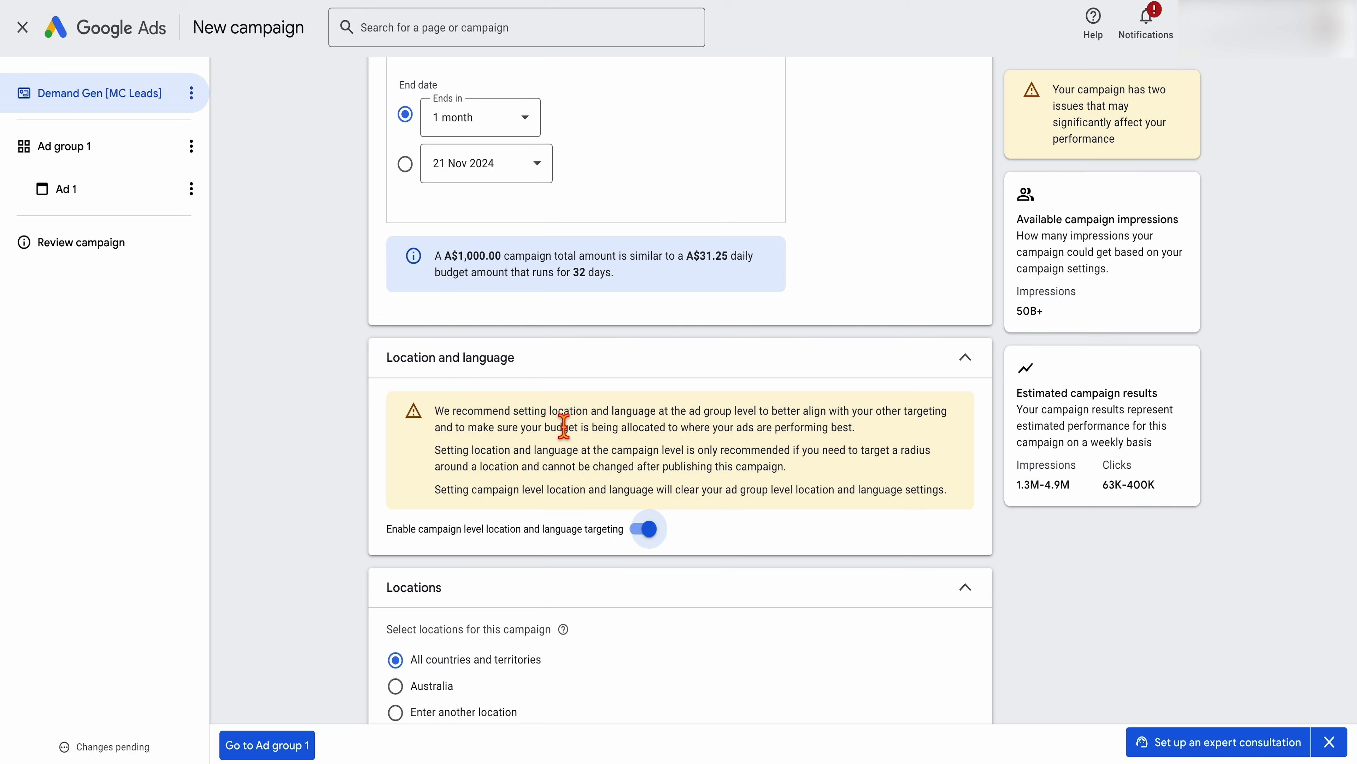
scroll(594, 570, down, 2)
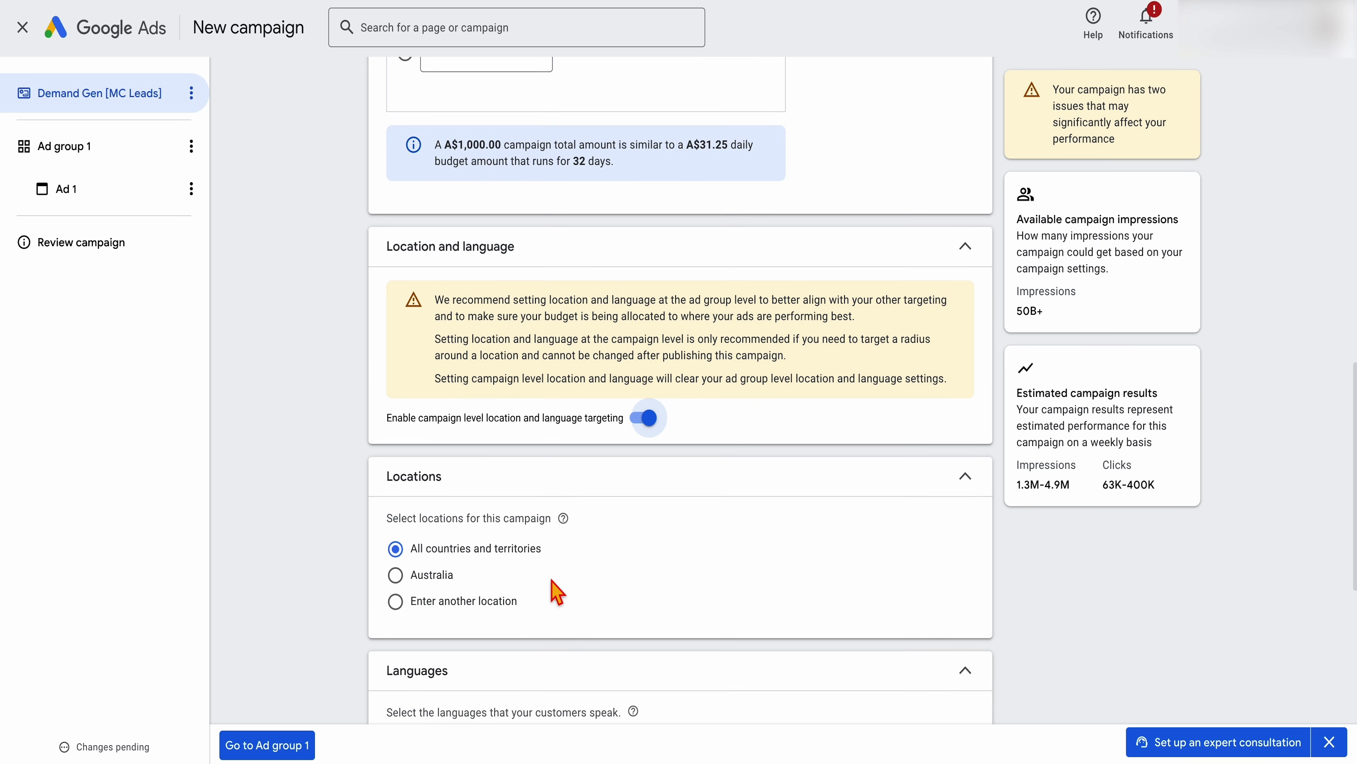
- Add Australia and the United Kingdom as targeted locations
click(492, 594)
click(497, 650)
text(aus)
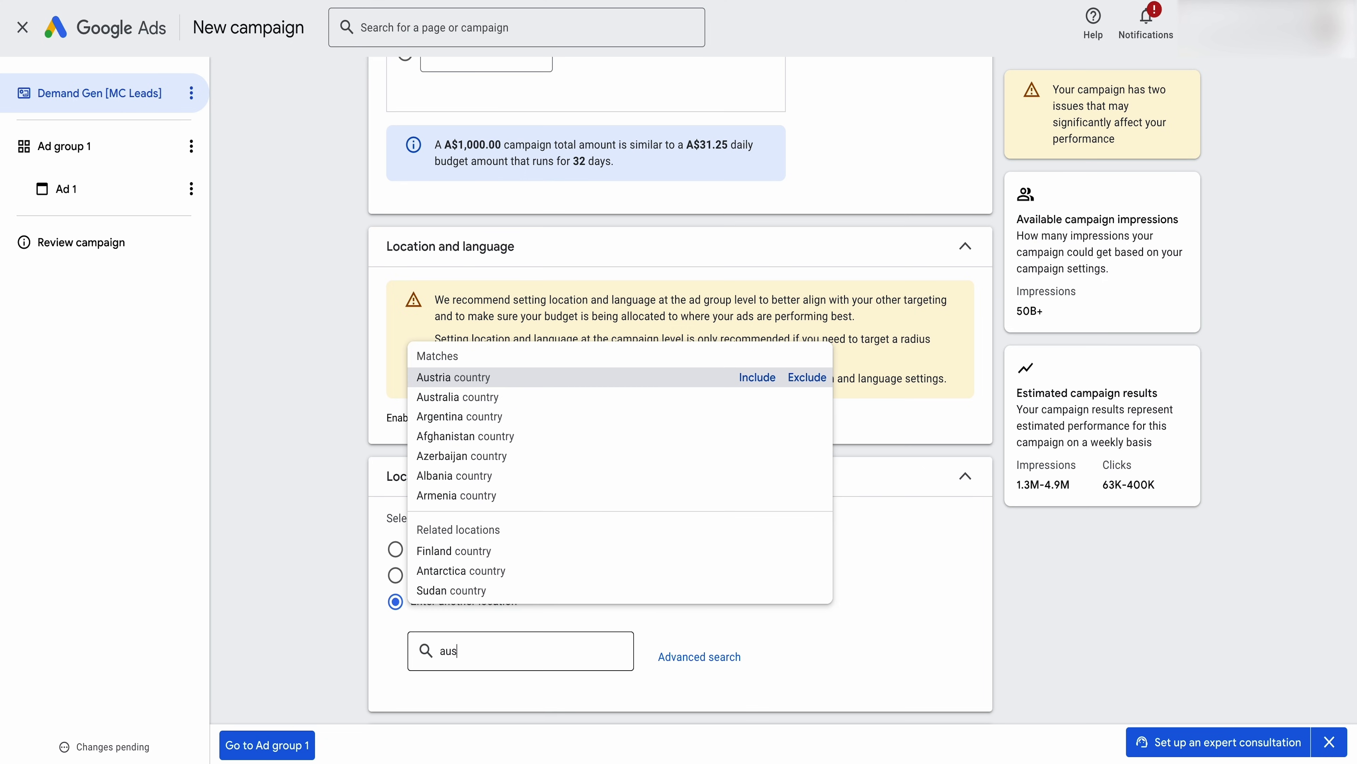
click(458, 396)
scroll(484, 535, down, 3)
click(476, 577)
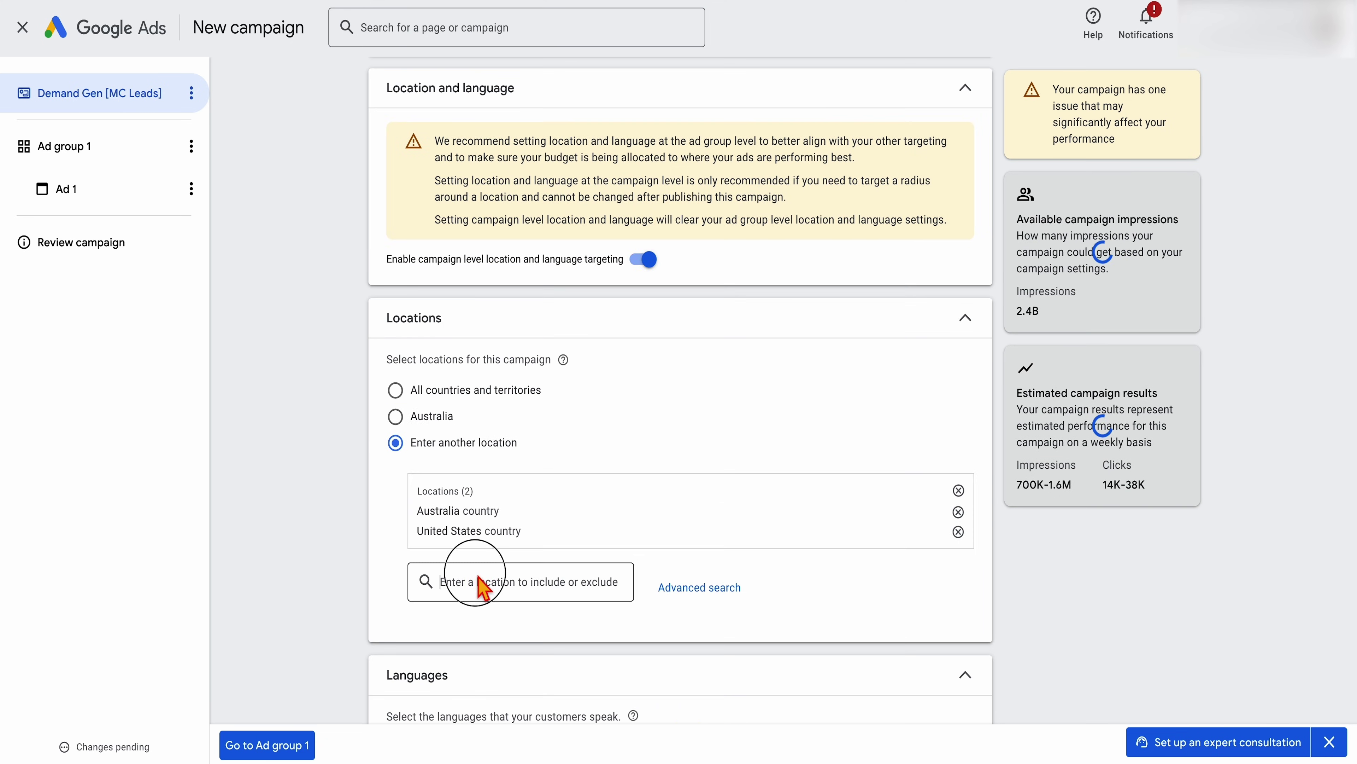
text(unit)
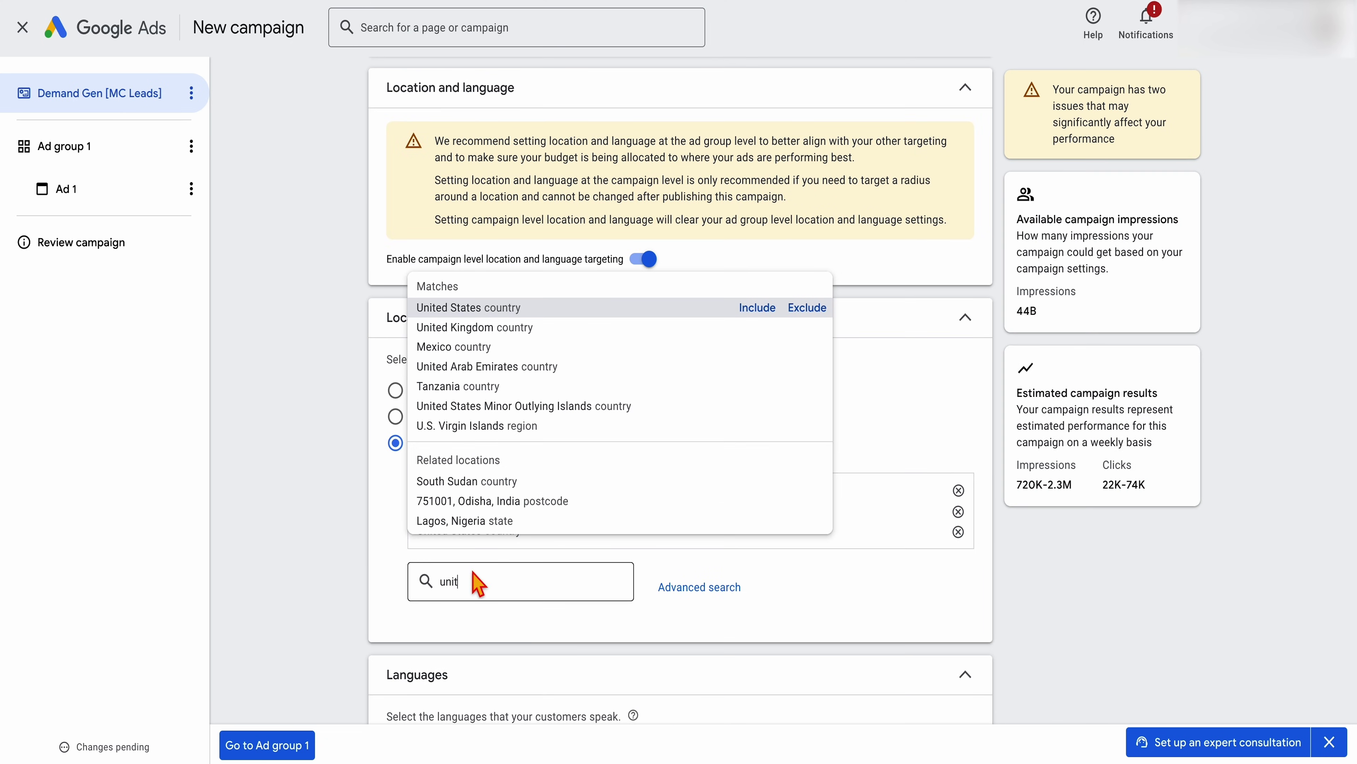
click(493, 327)
scroll(516, 500, down, 7)
- Limit device targeting to computers, mobile phones and tablets, excluding TV screens
click(627, 512)
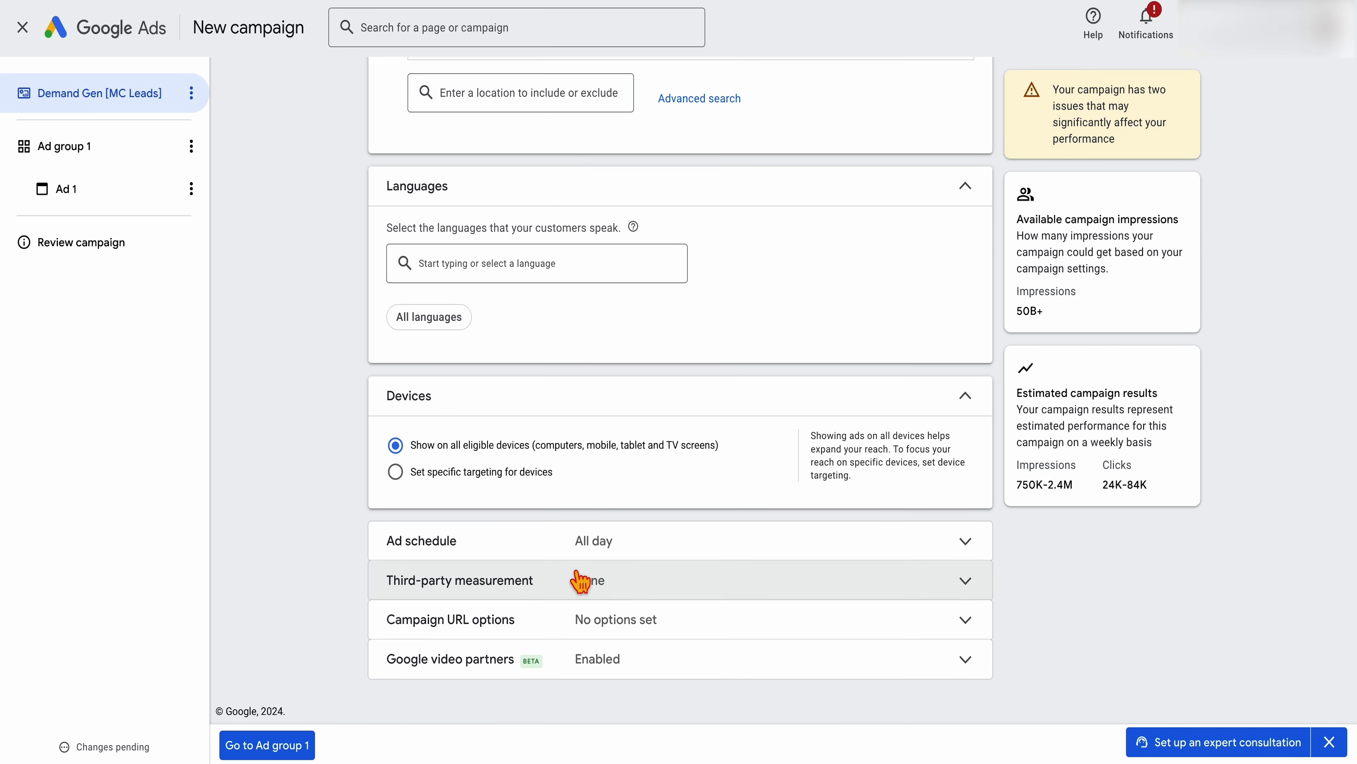
click(453, 472)
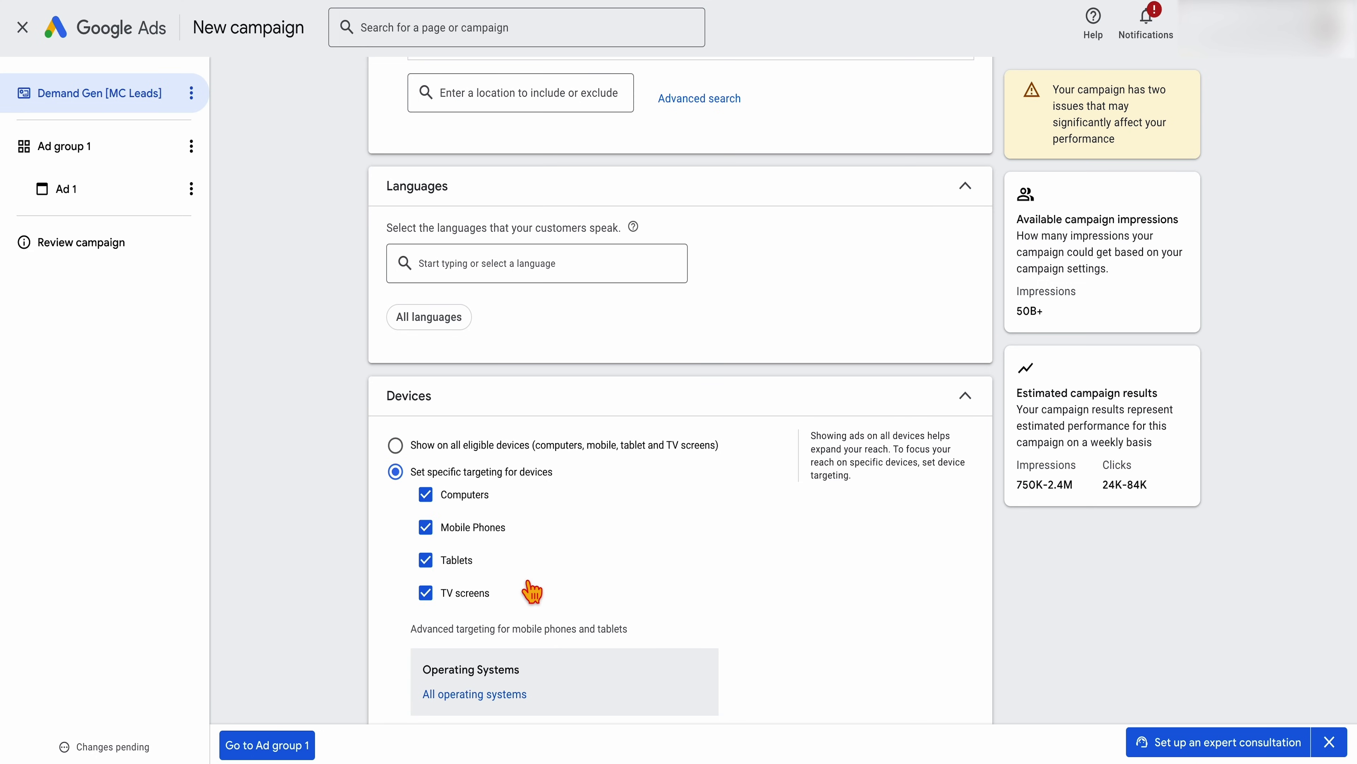
click(427, 594)
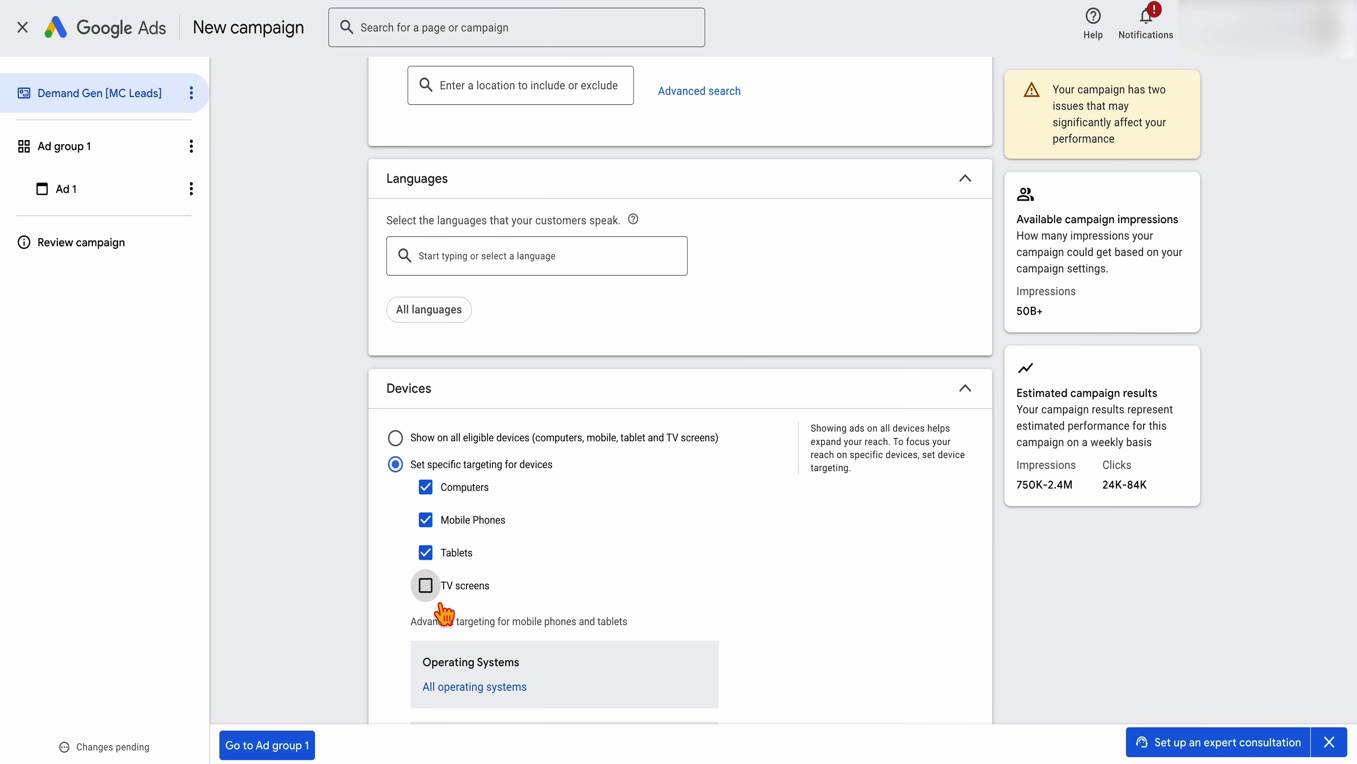
scroll(499, 556, down, 6)
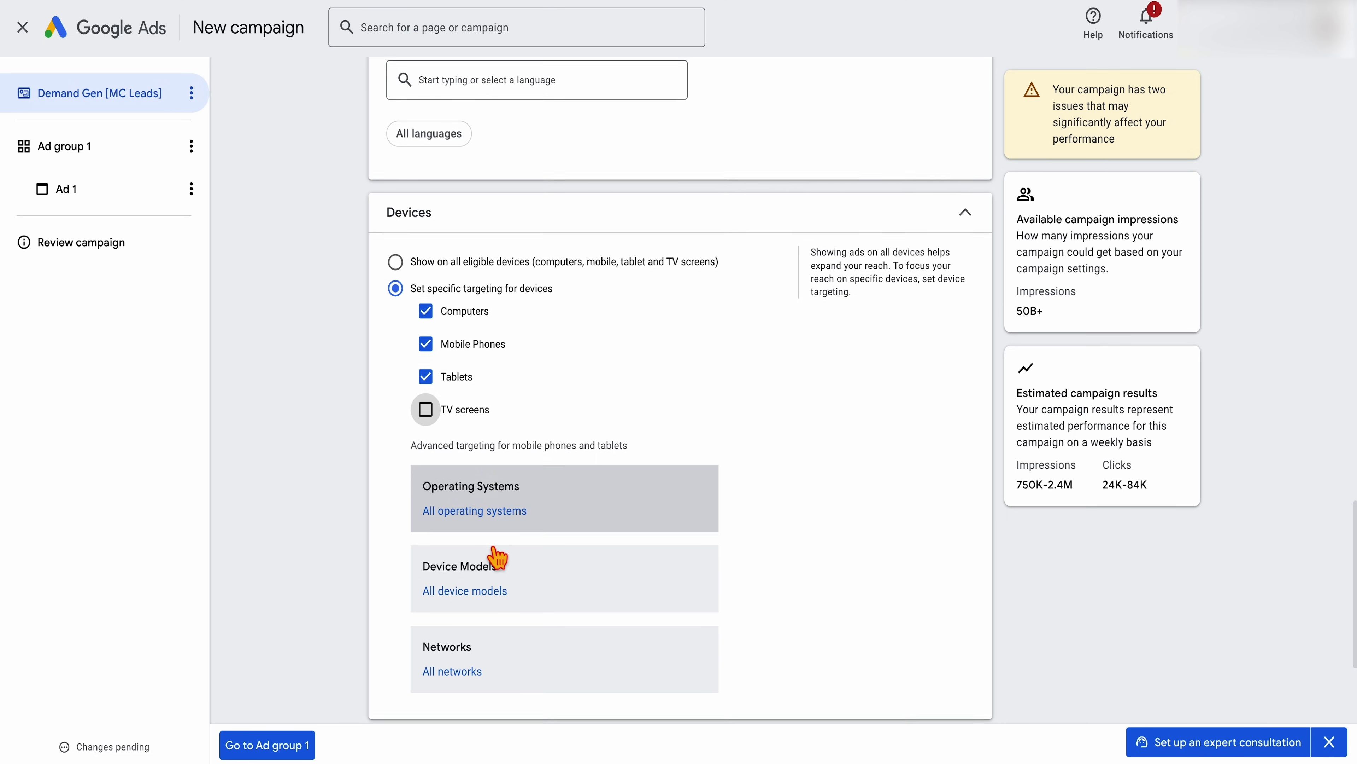
scroll(497, 557, up, 3)
scroll(575, 551, down, 1)
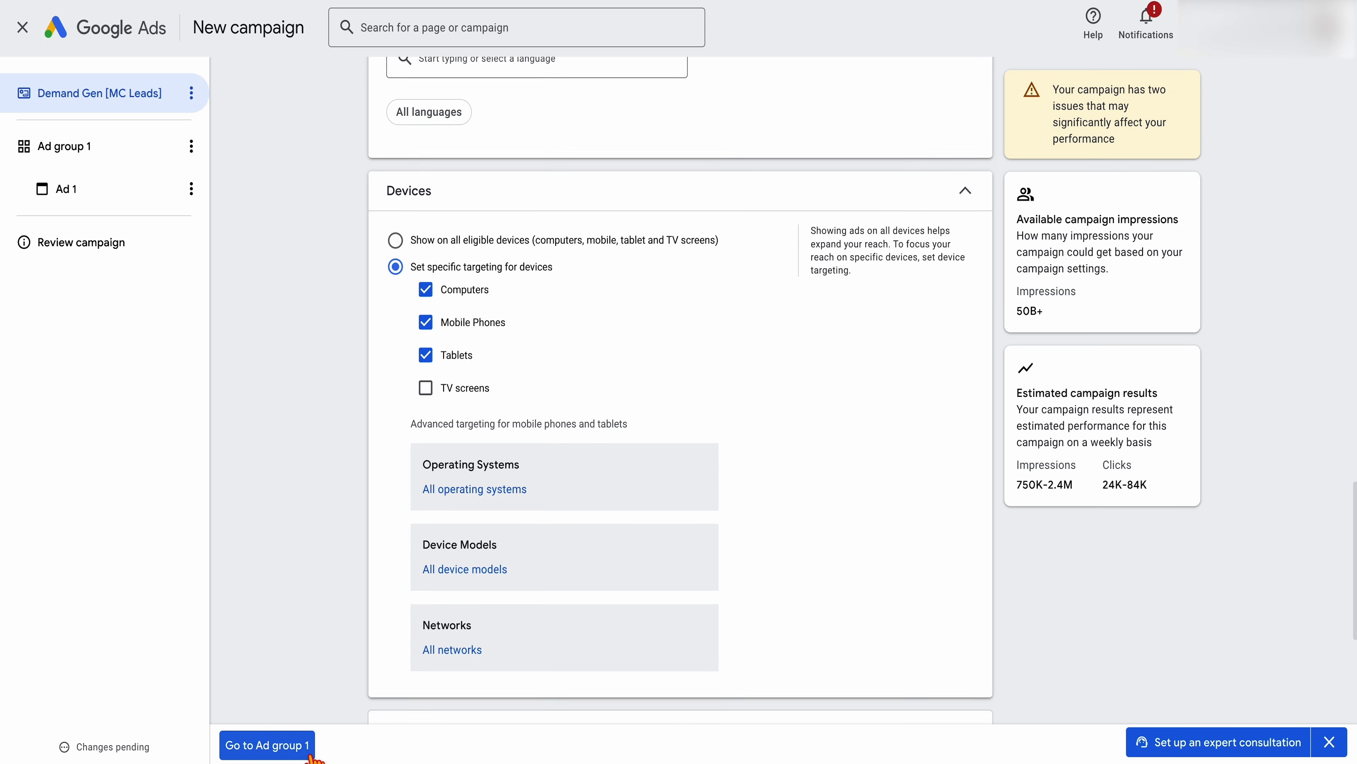
click(268, 745)
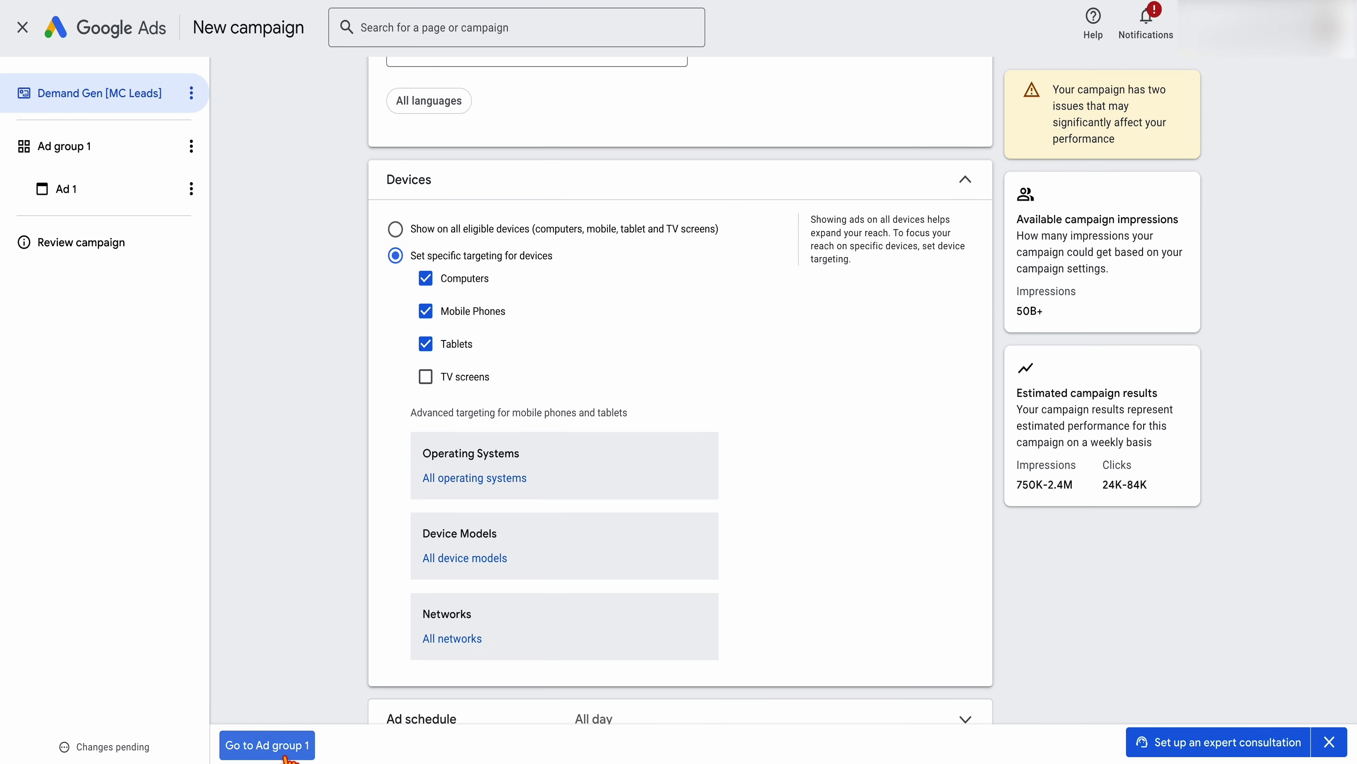
- Name the ad group 'MC' and bring up the available audiences for it
triple_click(470, 200)
text(MC)
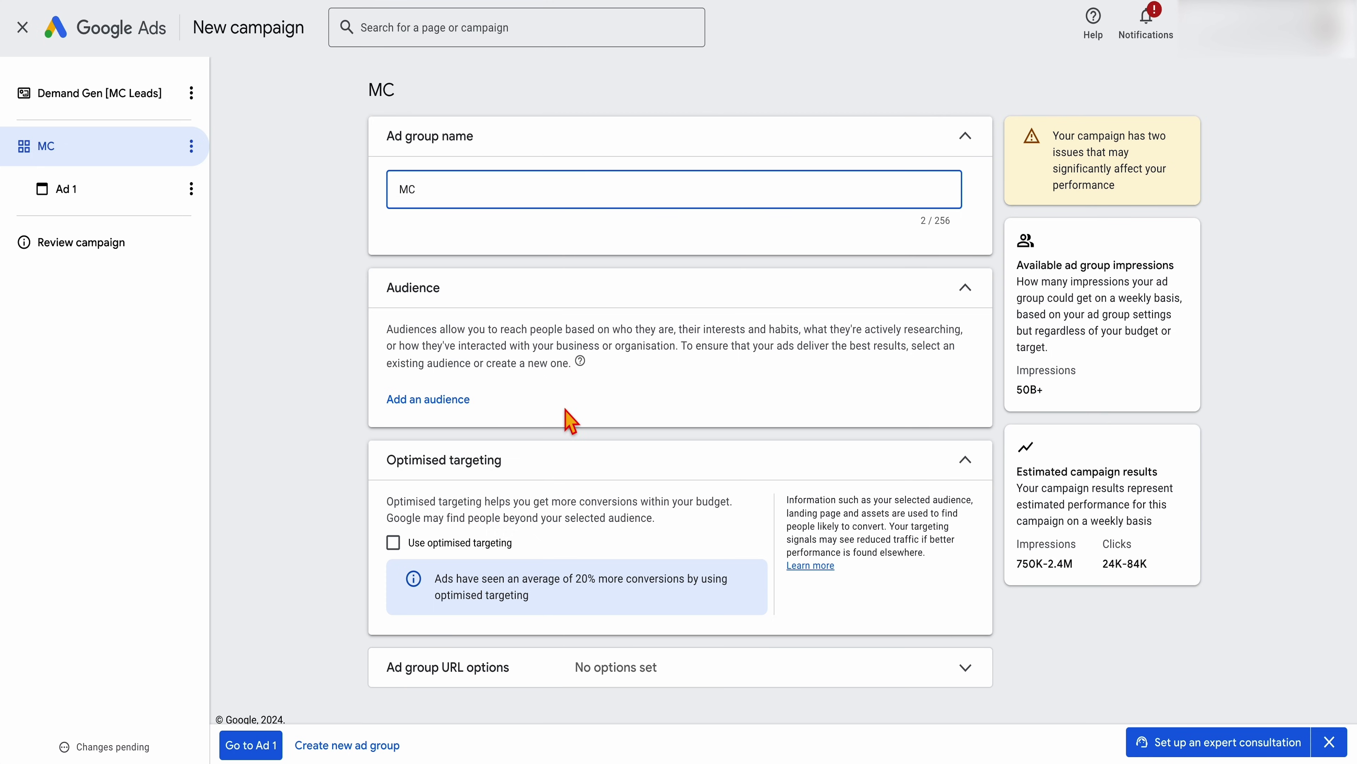
click(436, 415)
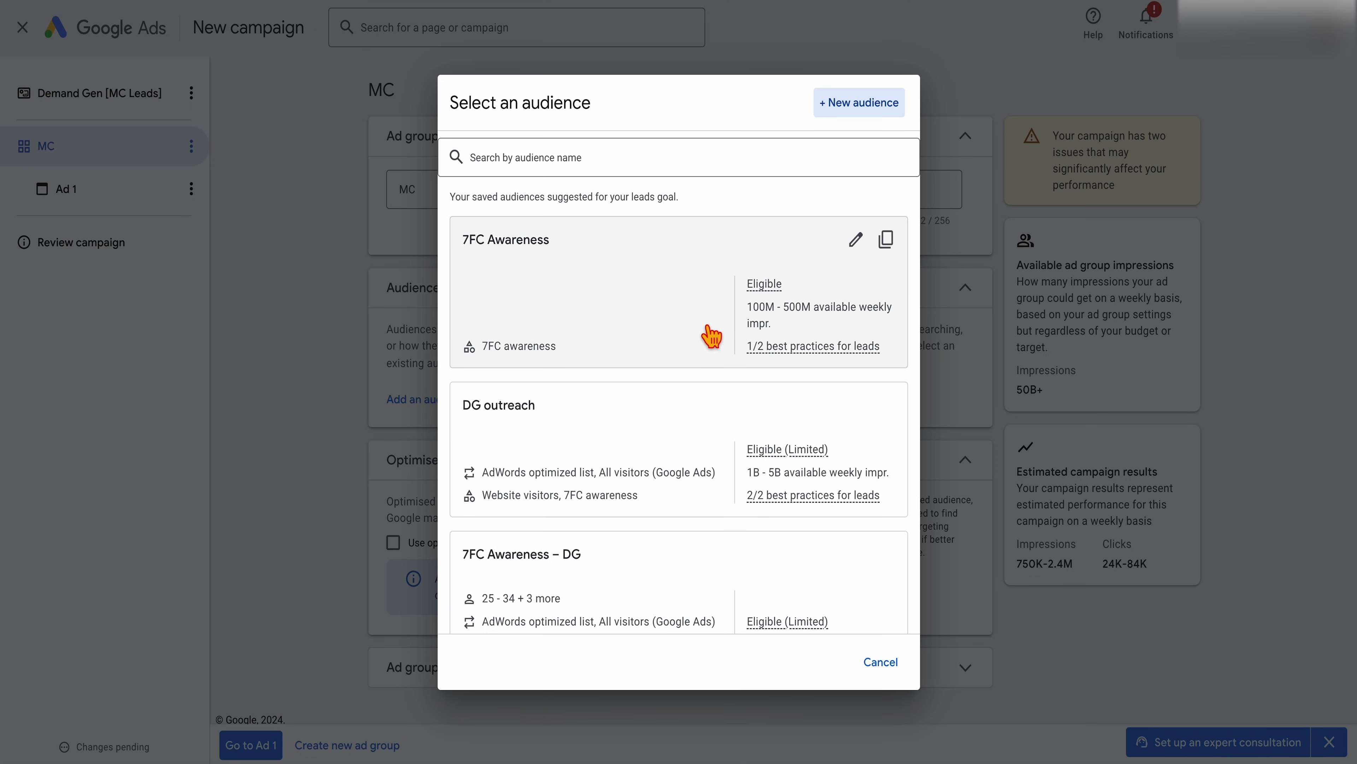
scroll(707, 340, down, 3)
scroll(707, 340, up, 2)
scroll(709, 339, up, 2)
- Start a new audience named 'New MC'
click(857, 103)
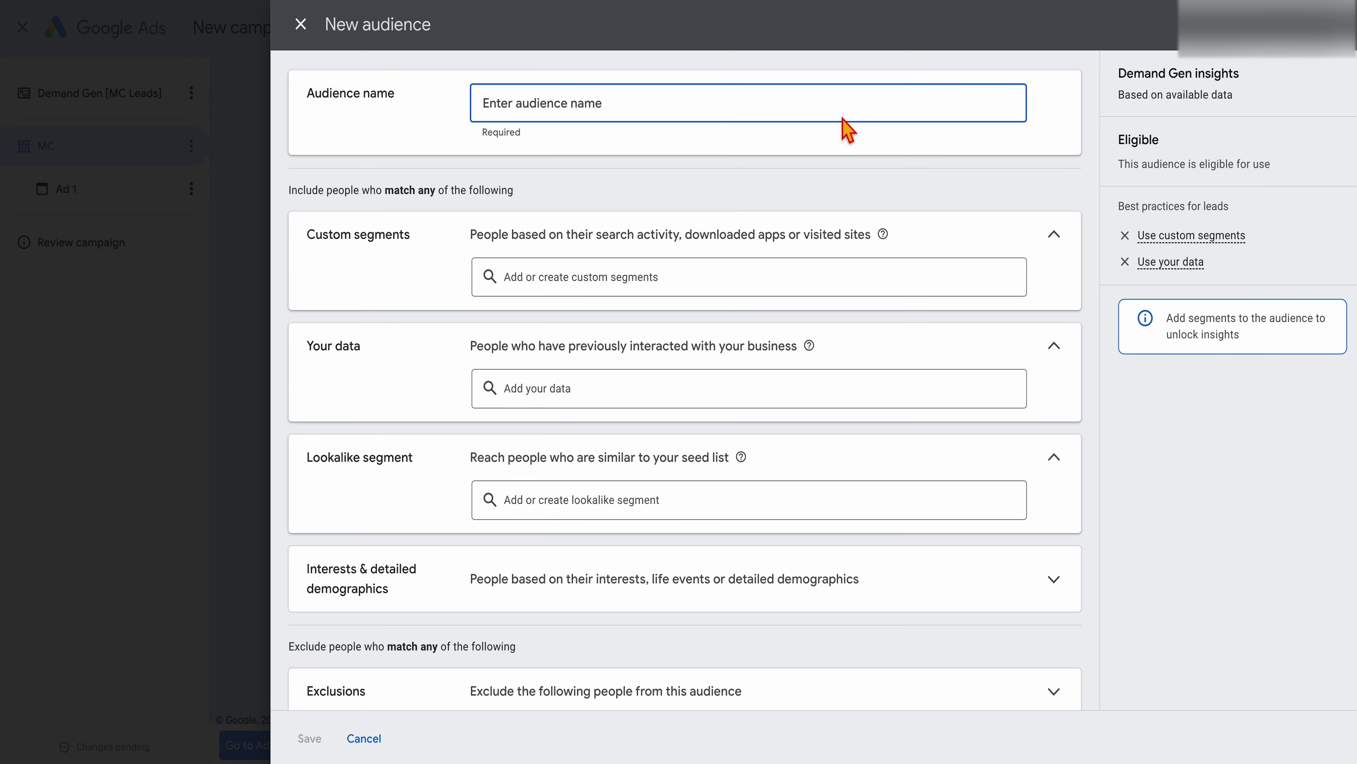
text(New MC)
click(657, 276)
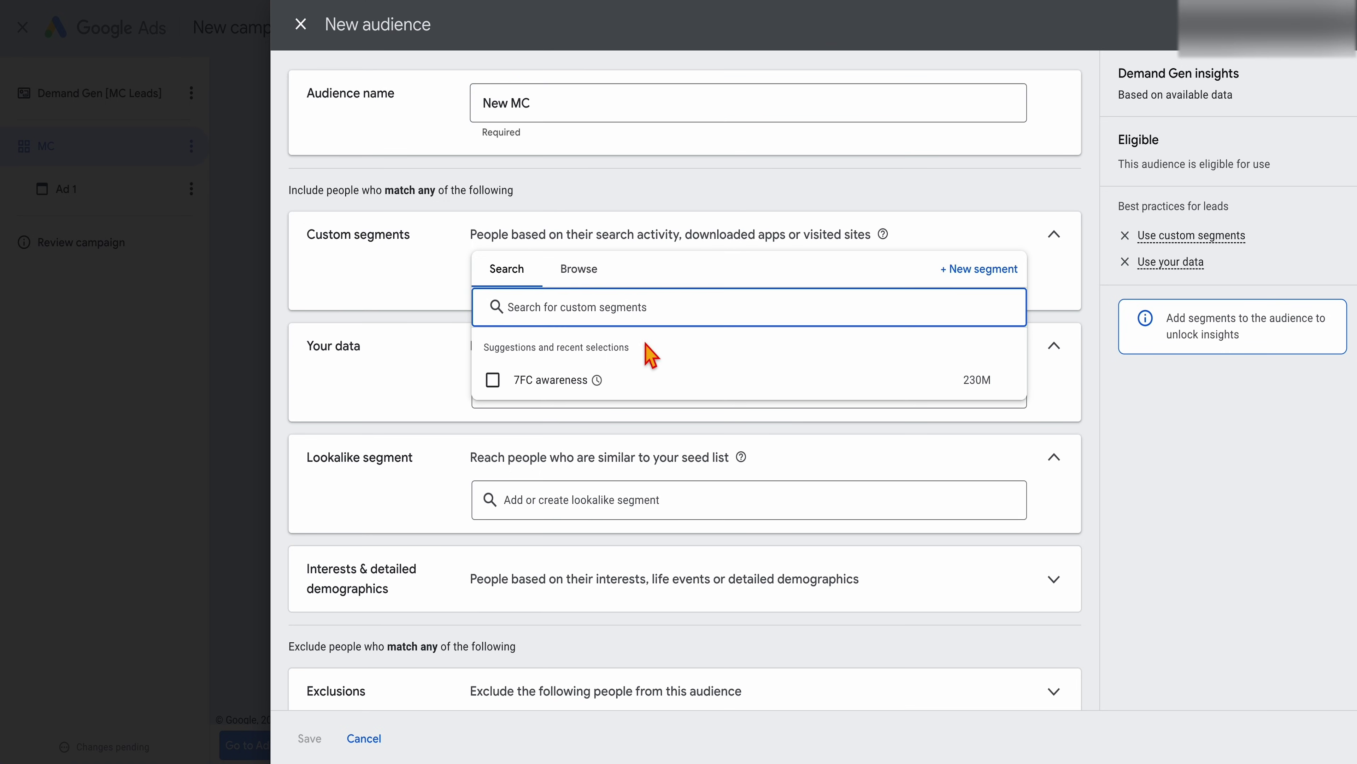
- Draft a custom segment 'New MC', try its search and interest options, then discard it
click(590, 267)
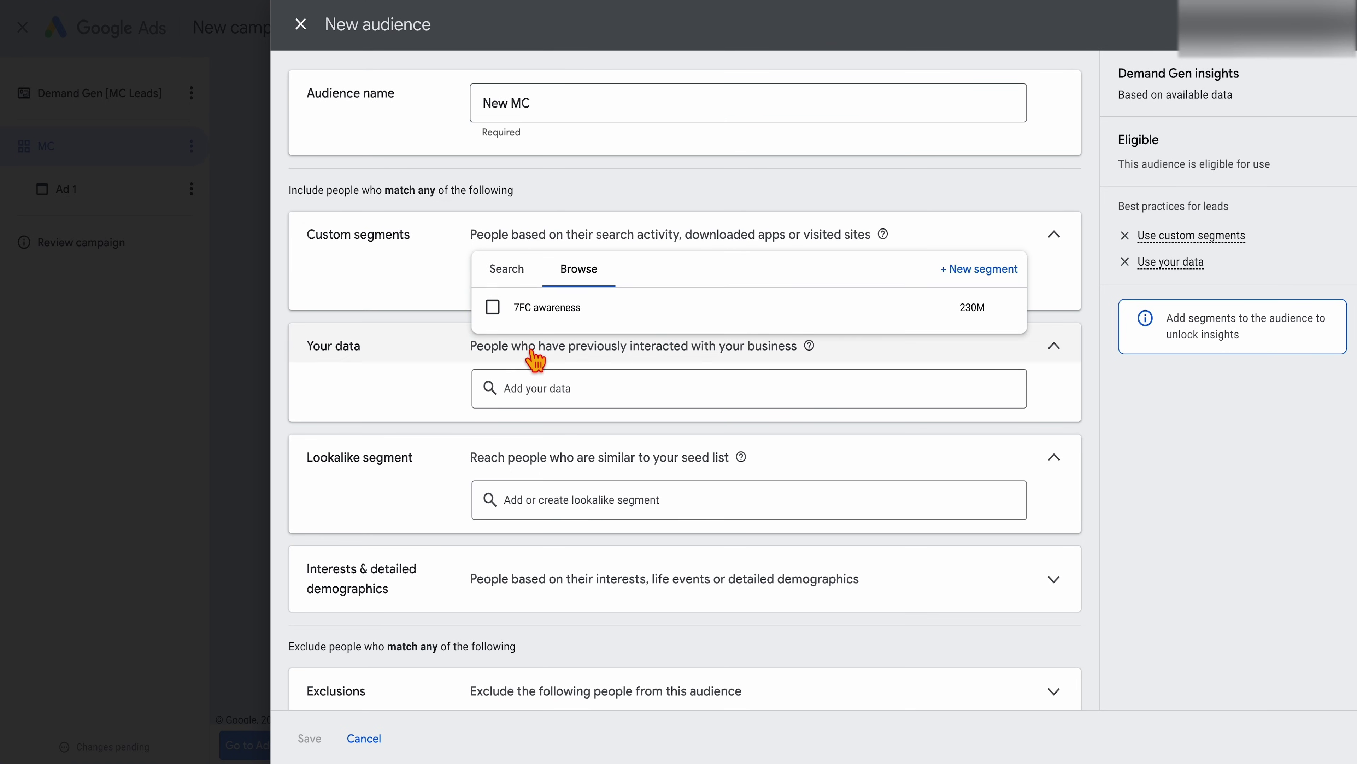
mouse_move(525, 323)
click(978, 269)
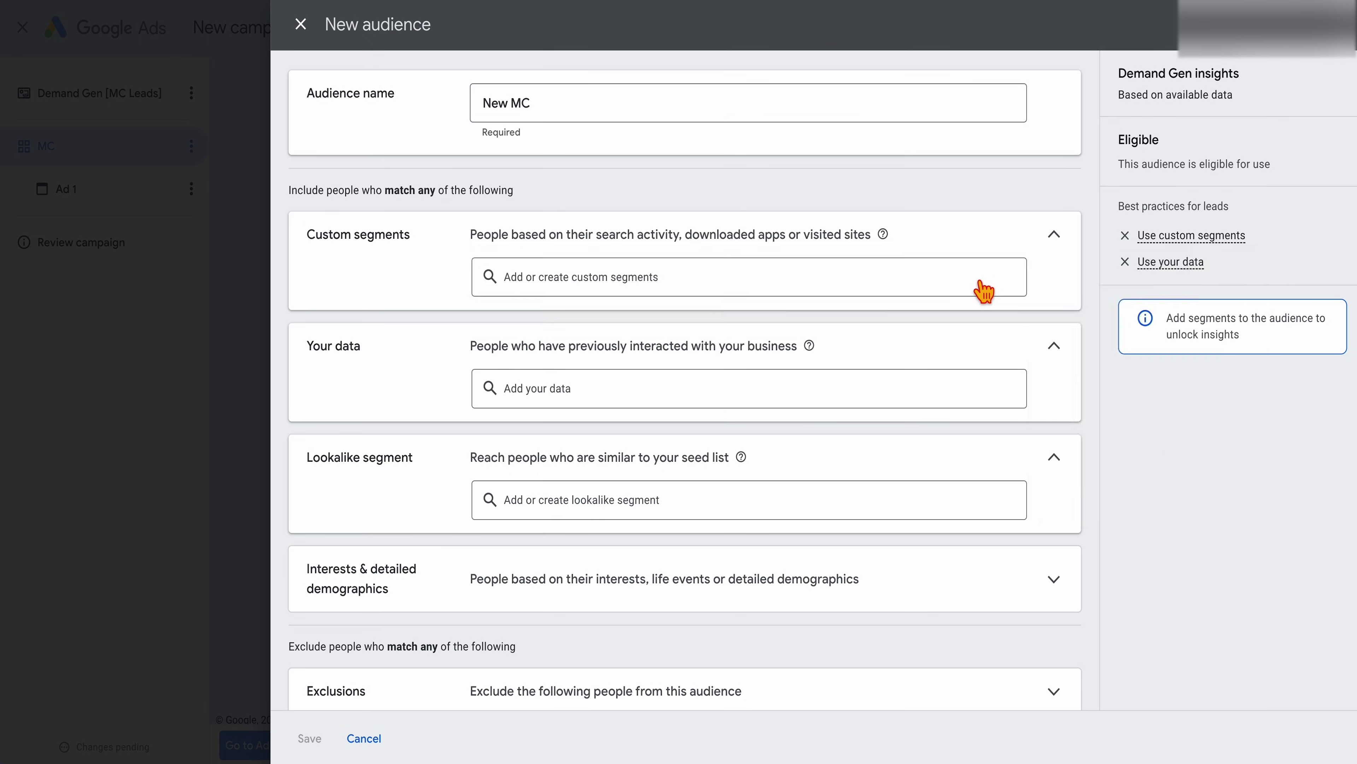
click(585, 155)
text(New MC)
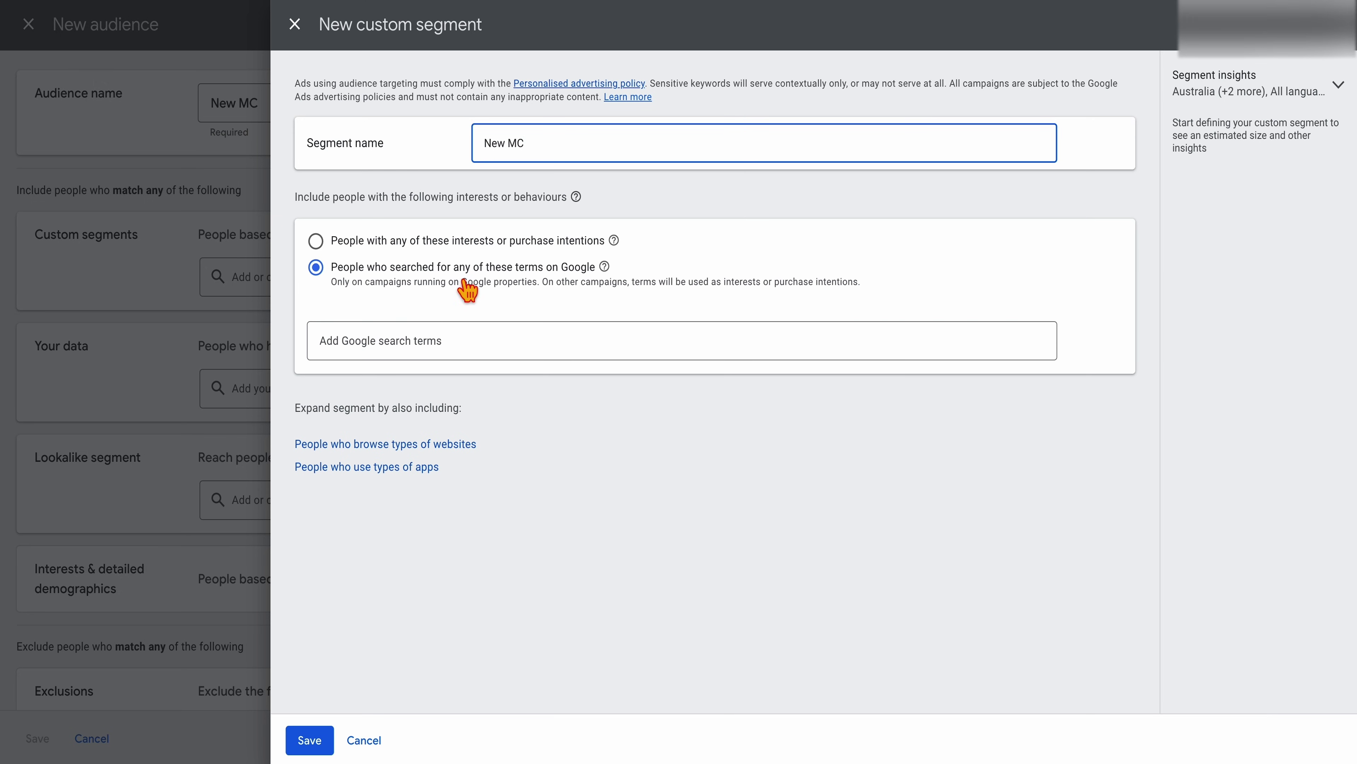
click(408, 348)
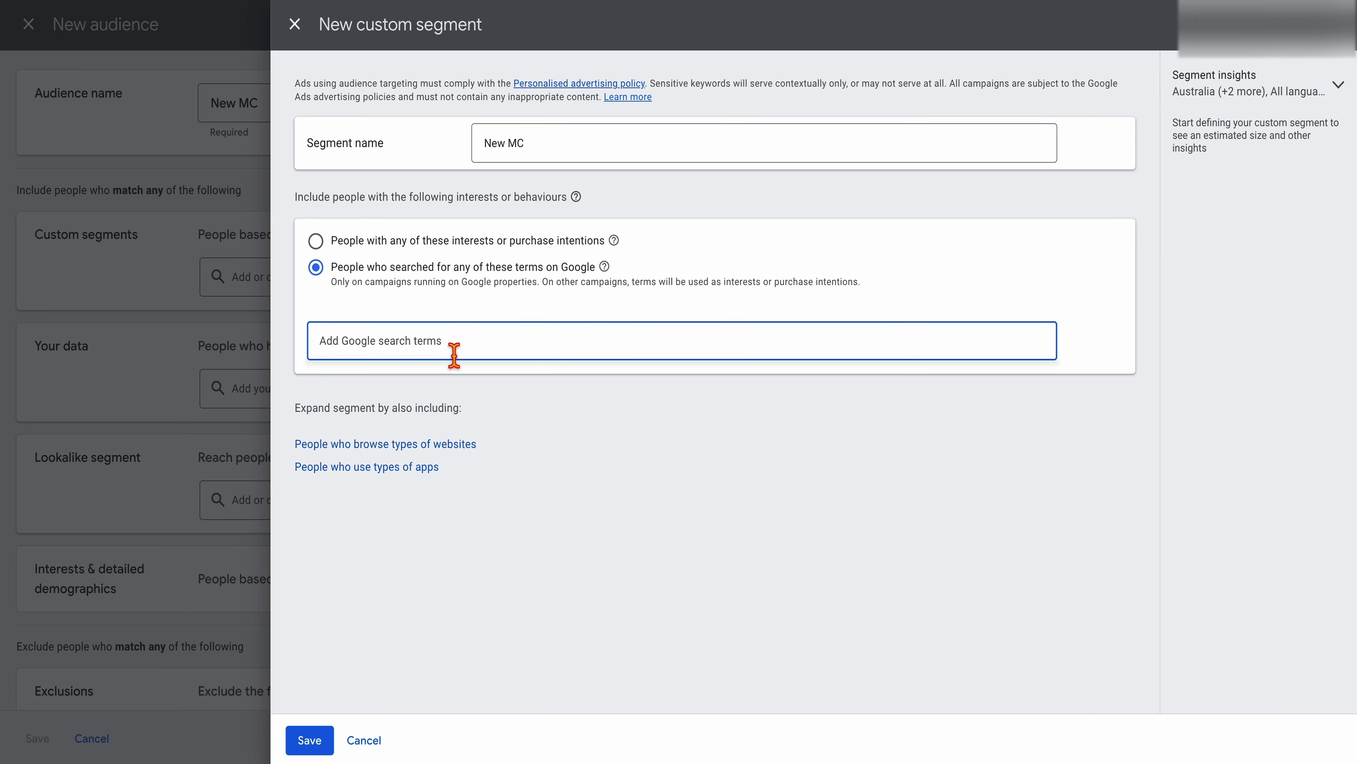
click(398, 449)
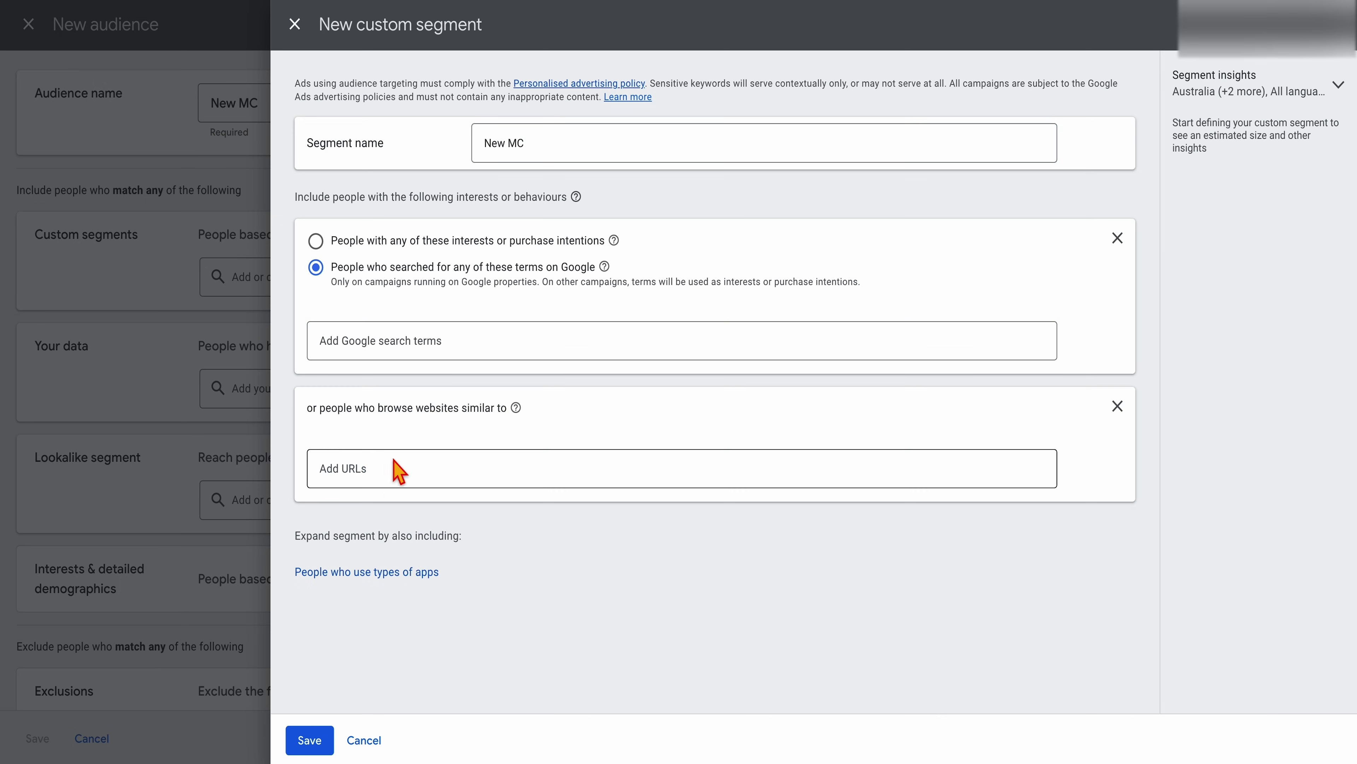
click(407, 242)
click(397, 345)
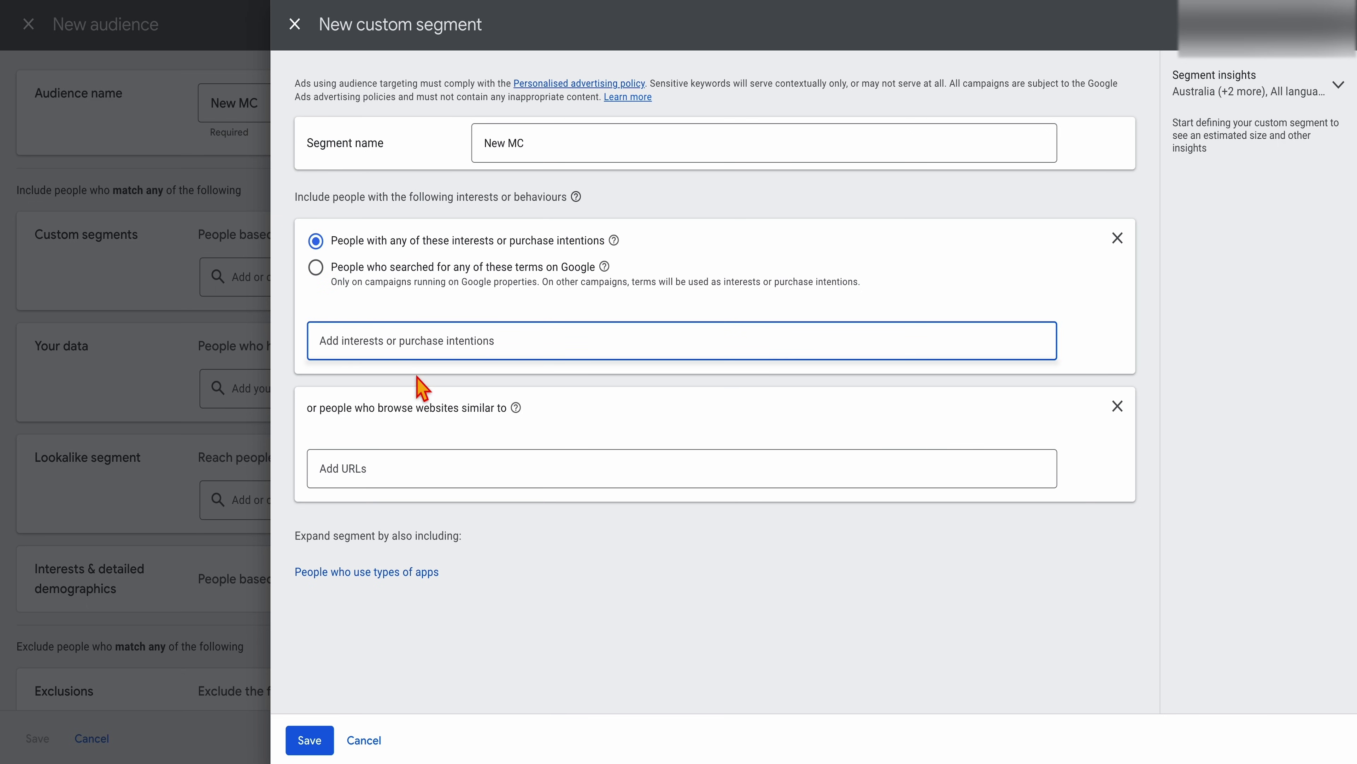
click(295, 24)
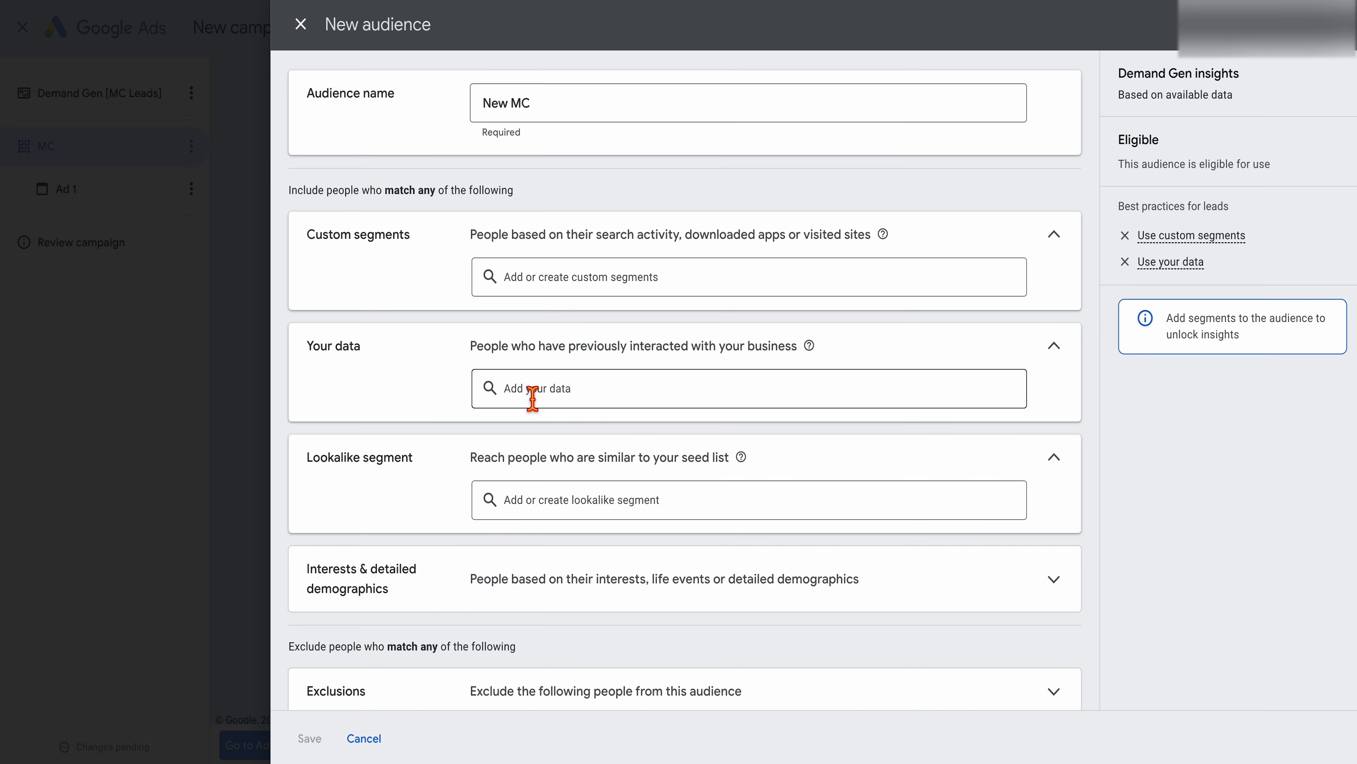
- Draft lookalike segment 'MC' seeded with All visitors (Google Ads), then close it unsaved
click(484, 388)
click(534, 500)
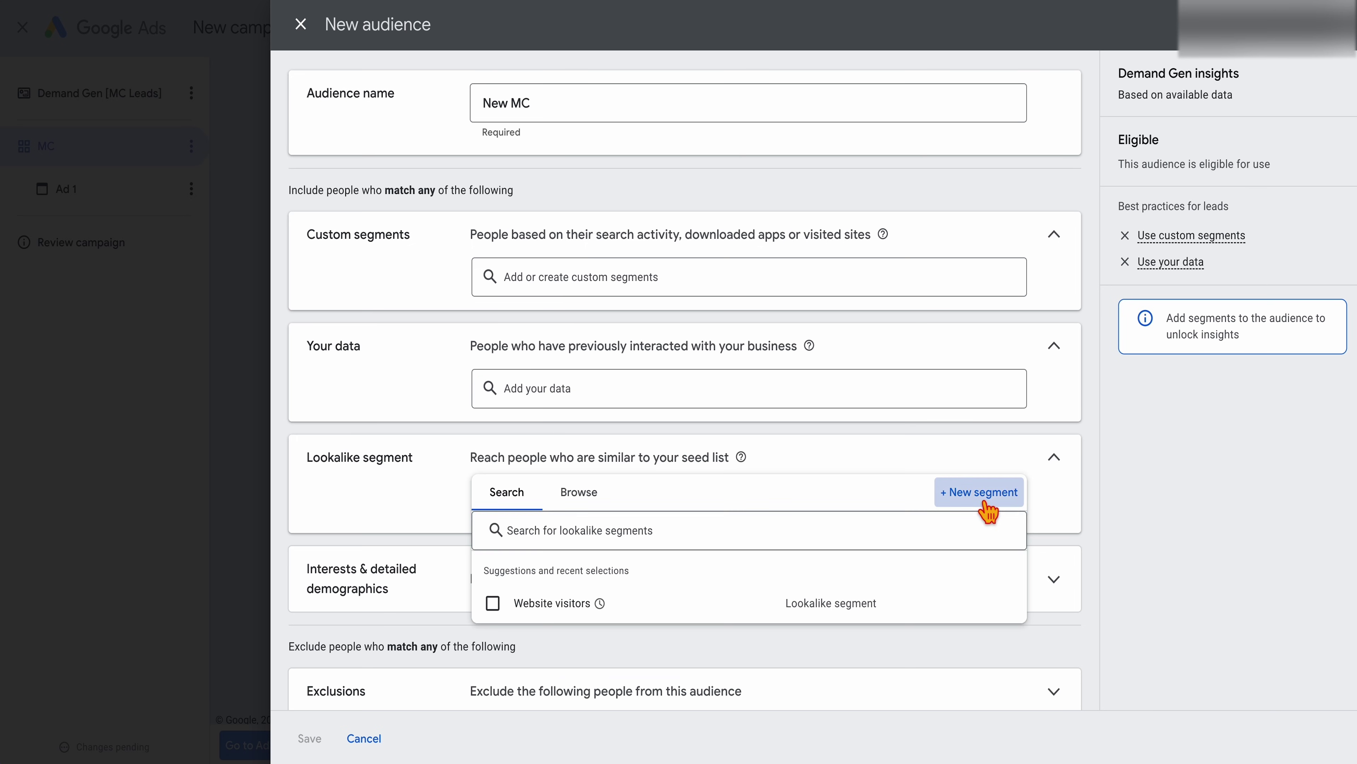
click(903, 506)
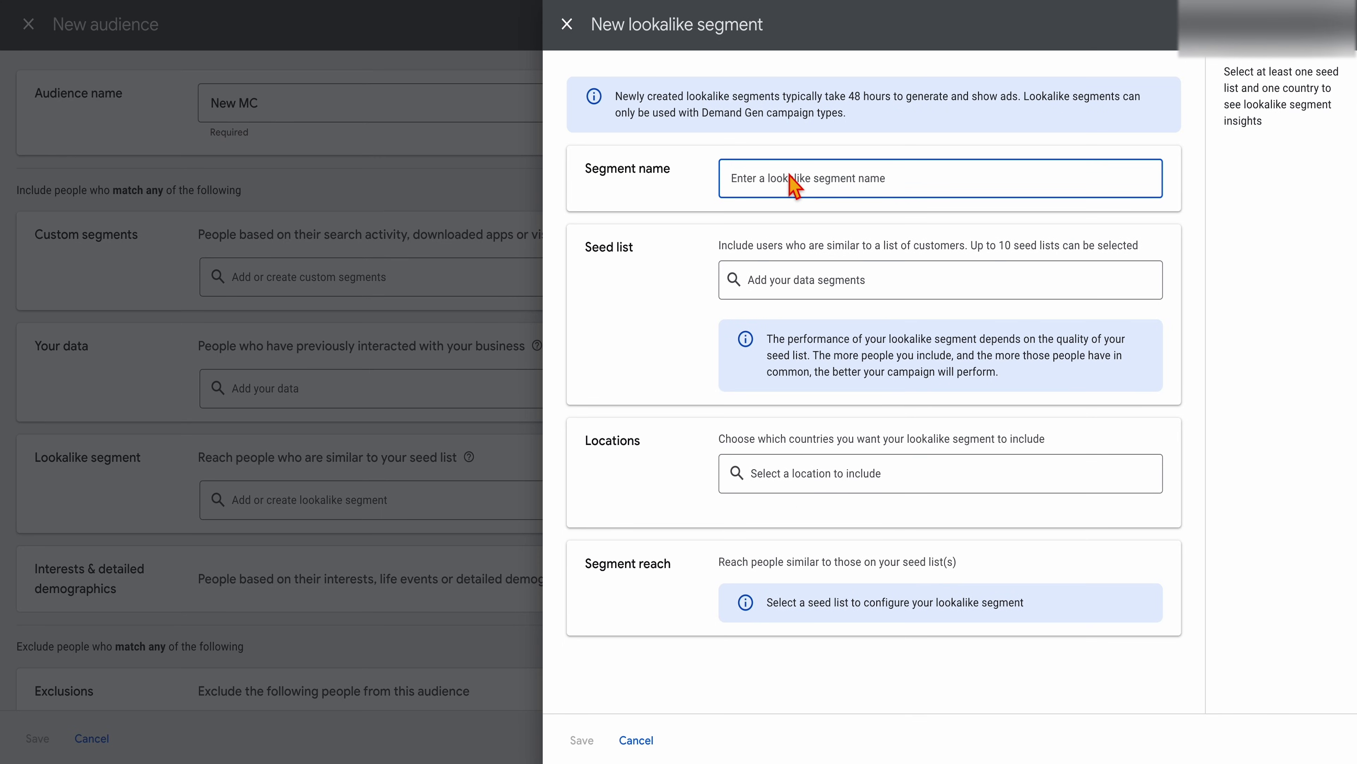
text(MC)
click(790, 286)
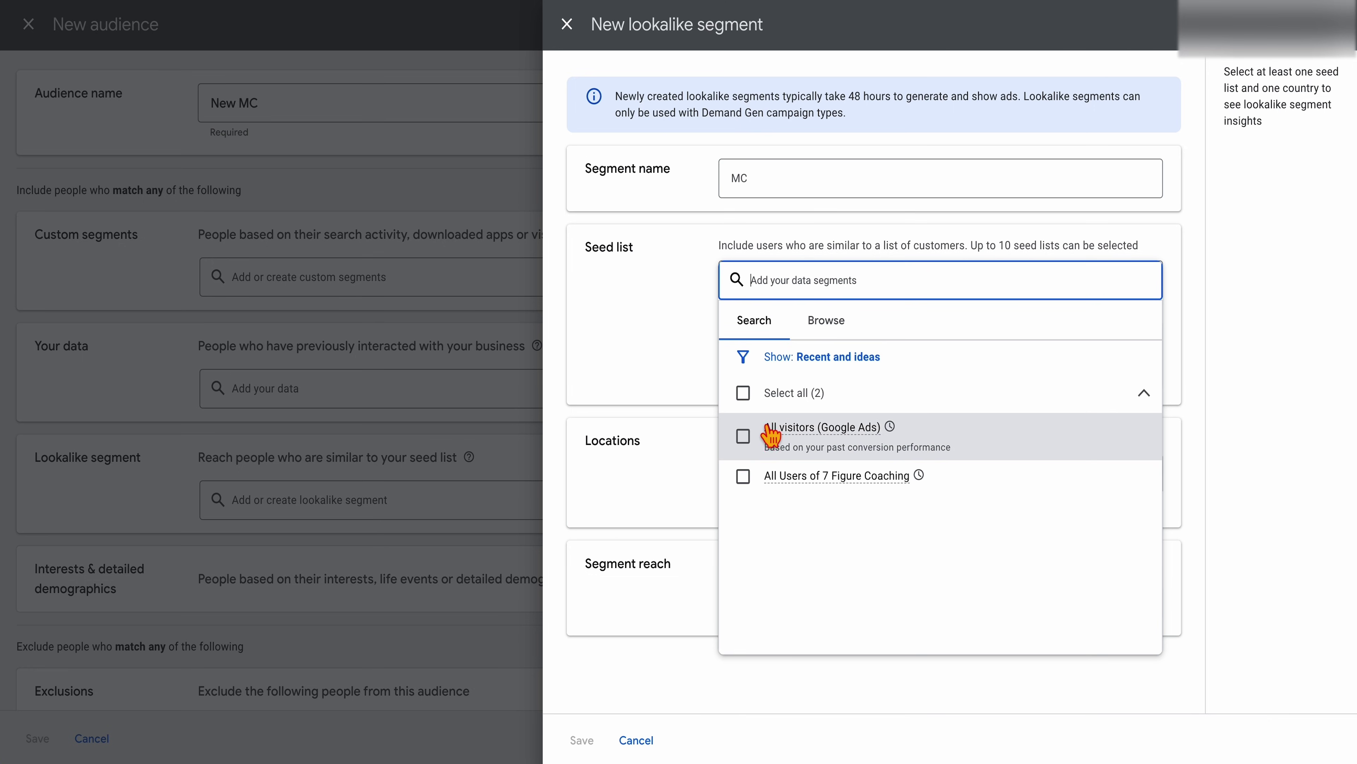
click(745, 474)
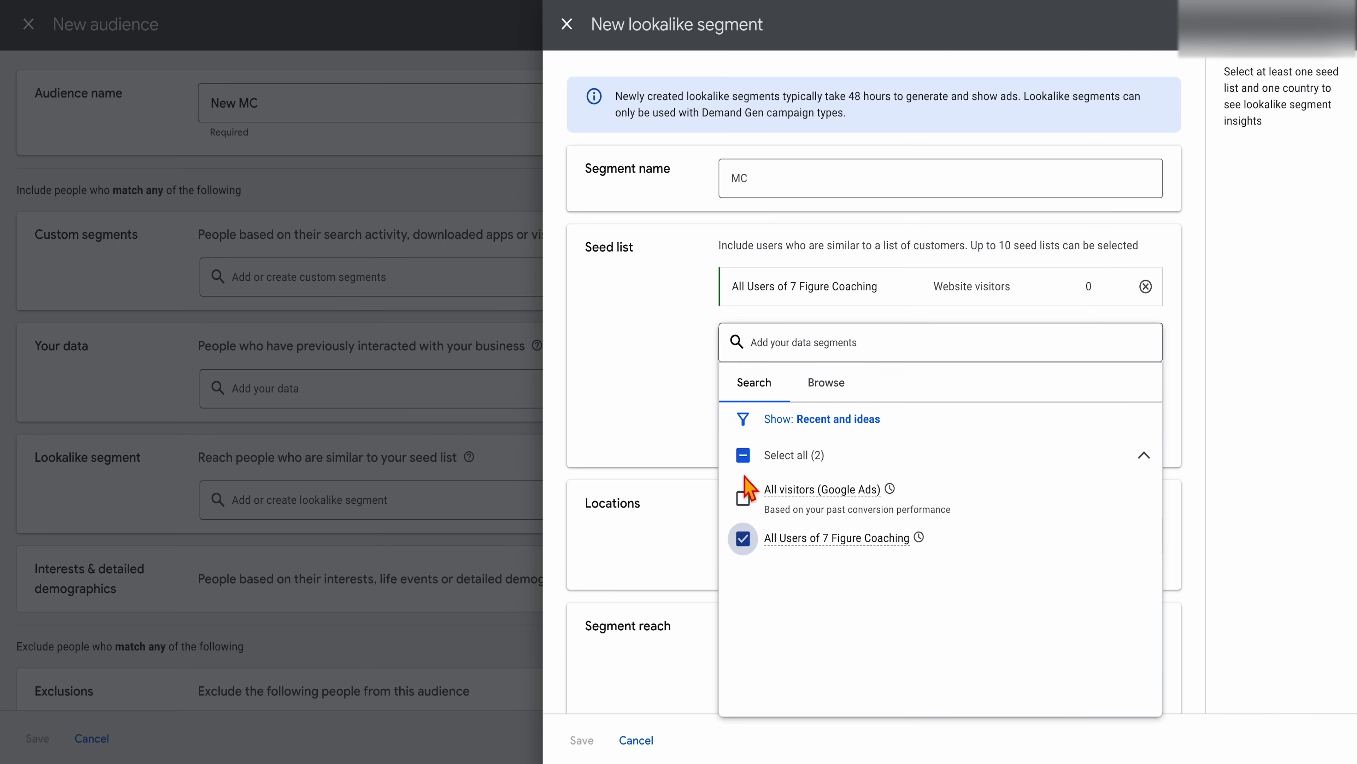
click(750, 484)
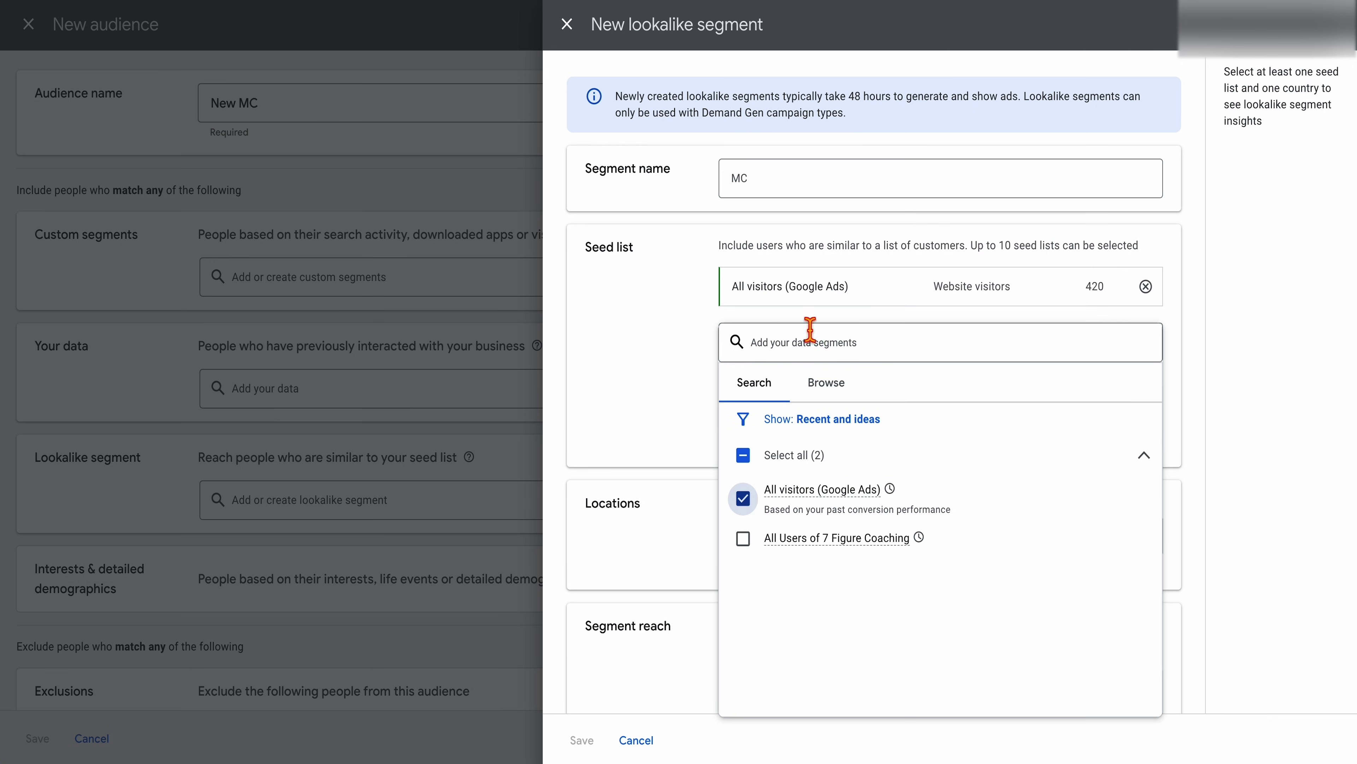
click(580, 401)
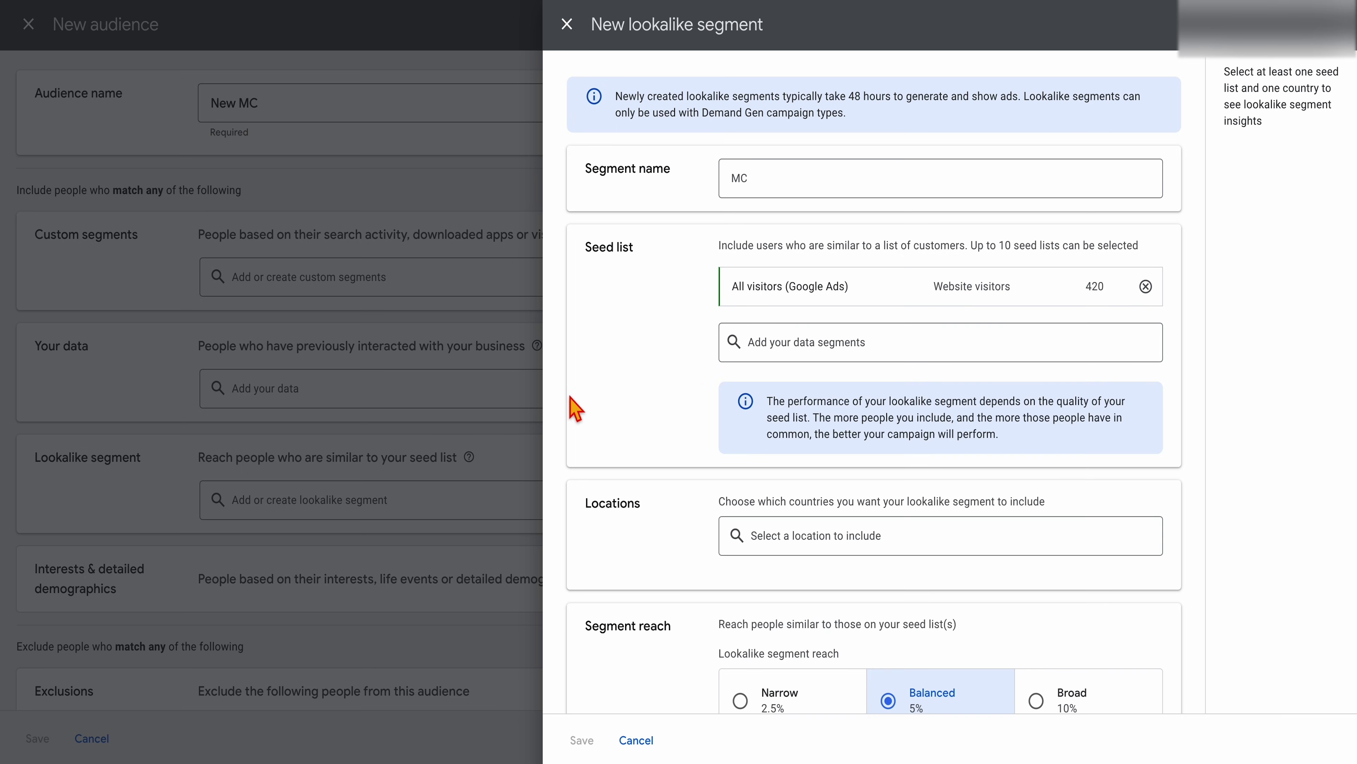
scroll(722, 455, down, 2)
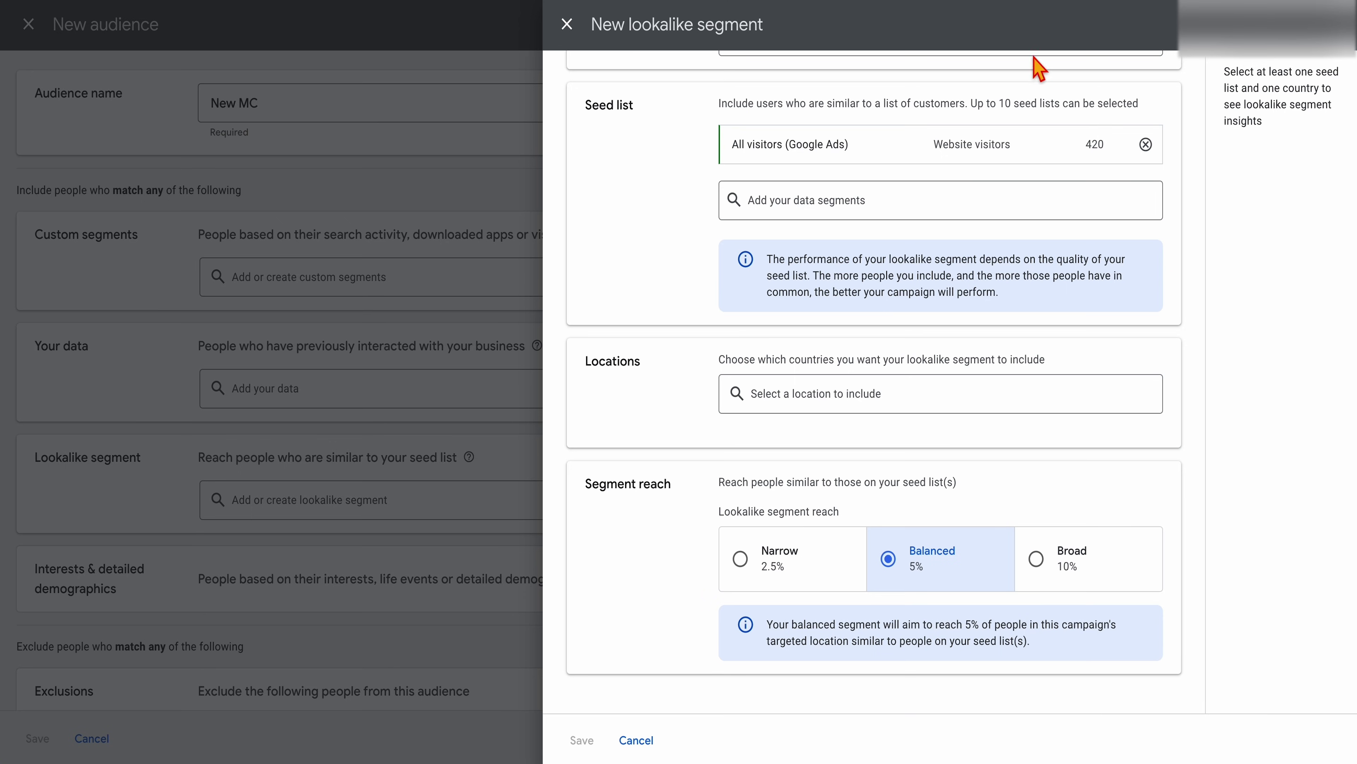
click(567, 24)
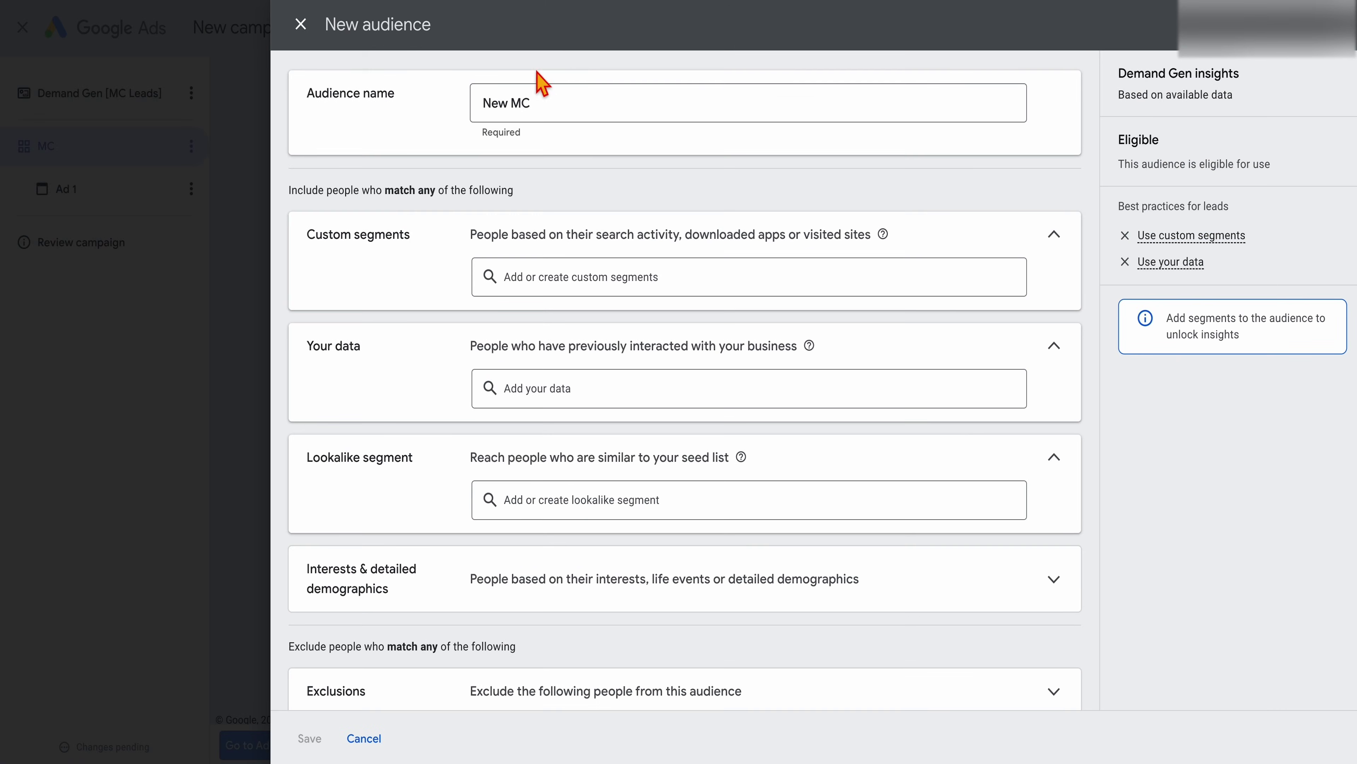
- Discard the unsaved New MC audience, select 7FC Awareness, and go on to Ad 1
key(Escape)
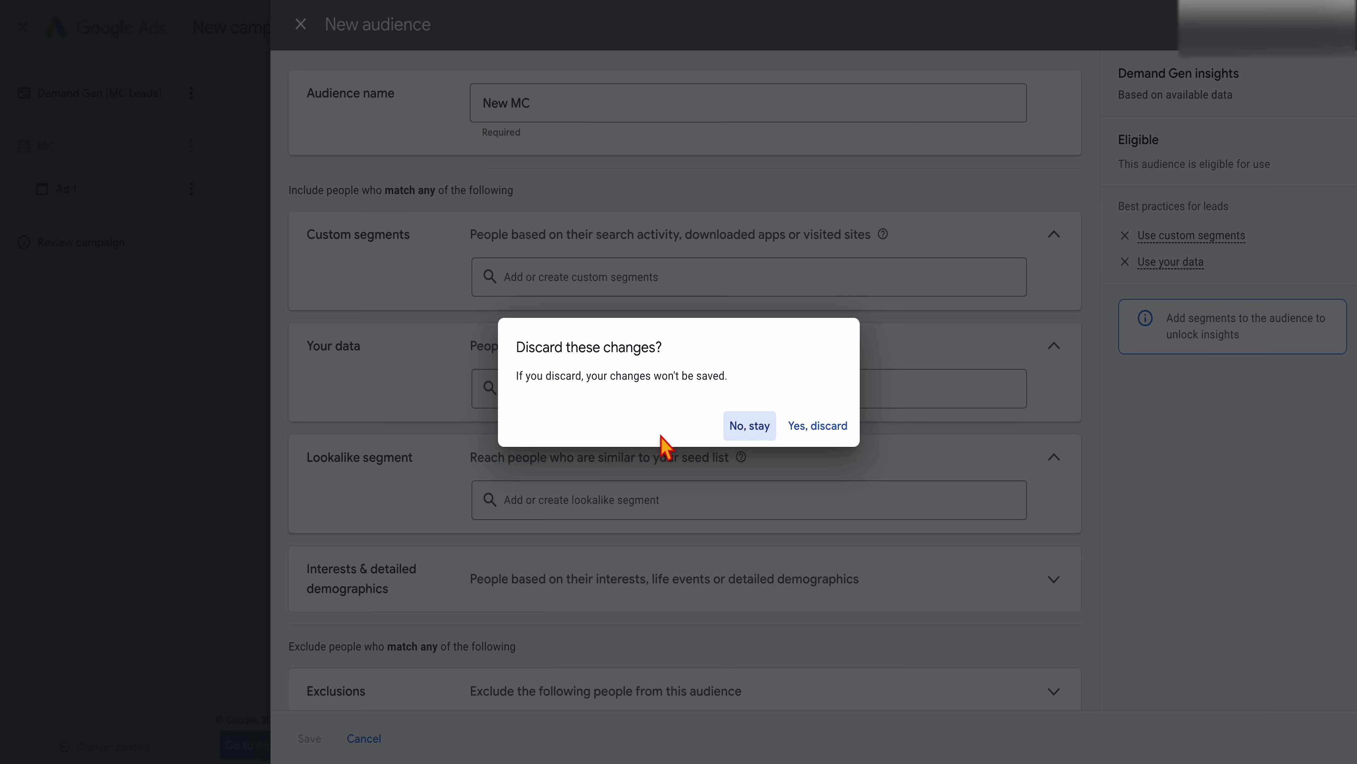
click(788, 428)
click(686, 326)
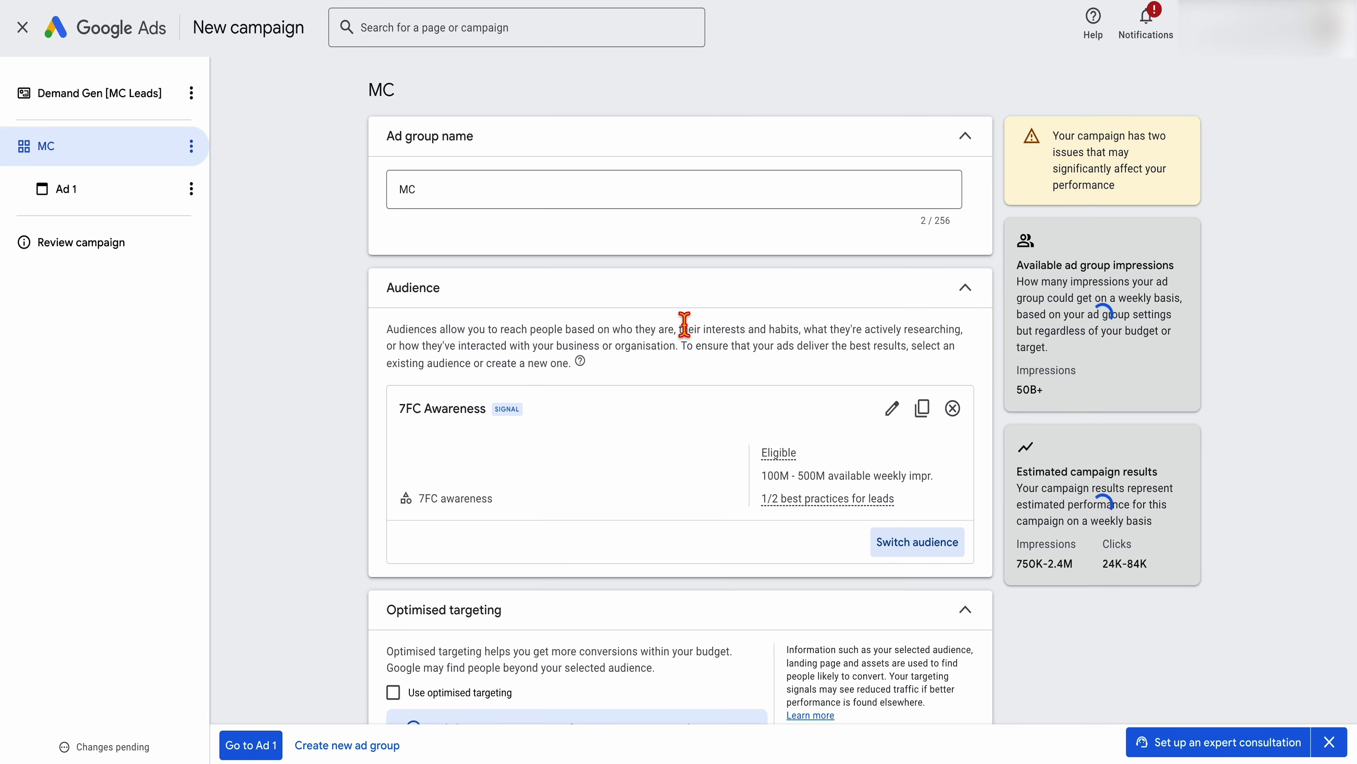
scroll(685, 326, down, 3)
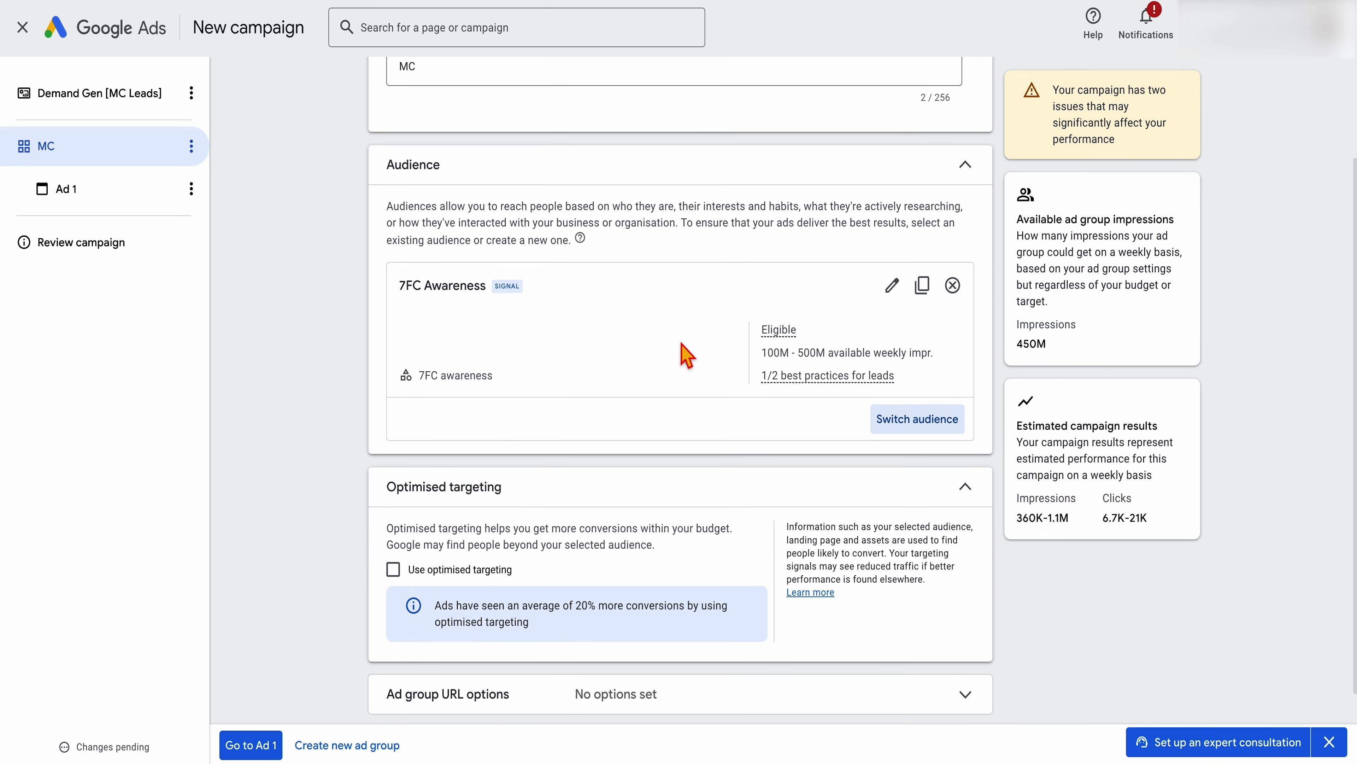
scroll(686, 348, down, 5)
click(250, 745)
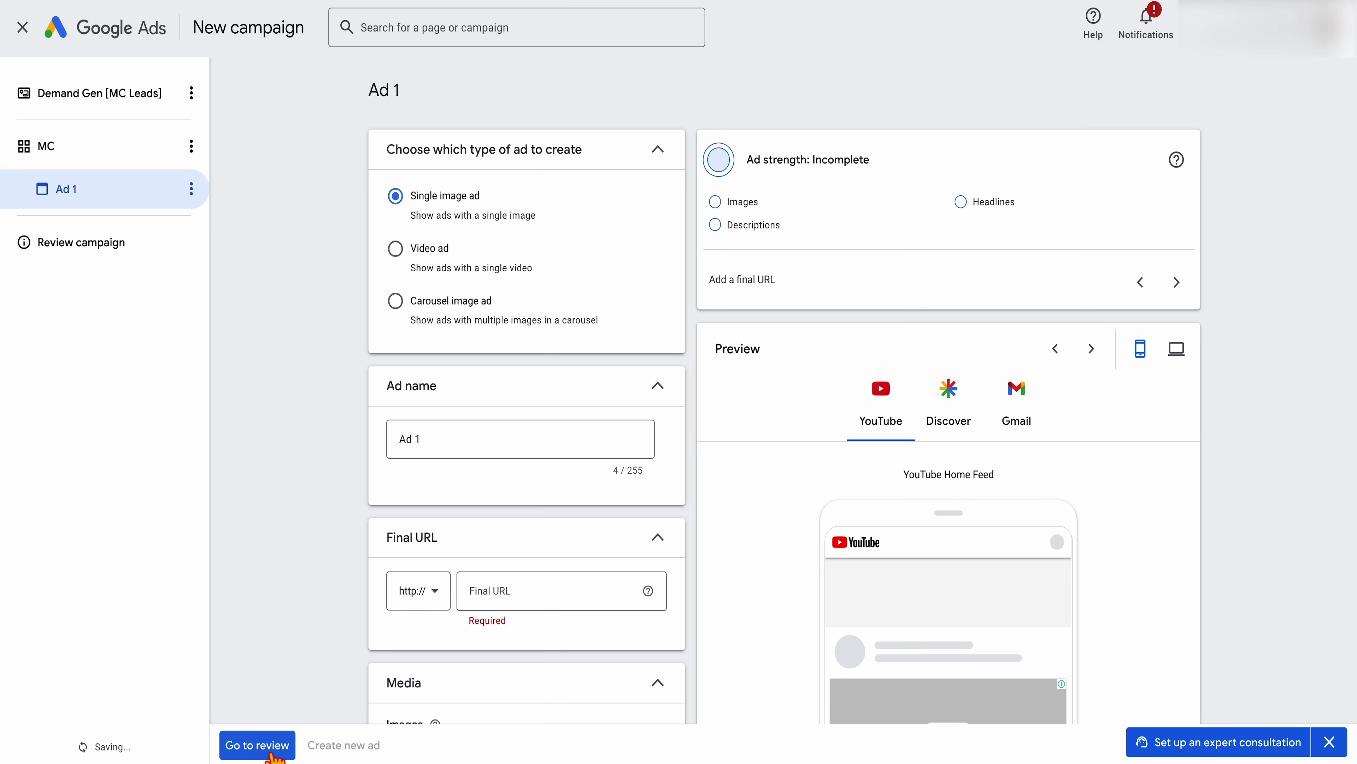
- Make Ad 1 a video ad and rename it 'Video Angle 1'
click(400, 259)
click(405, 319)
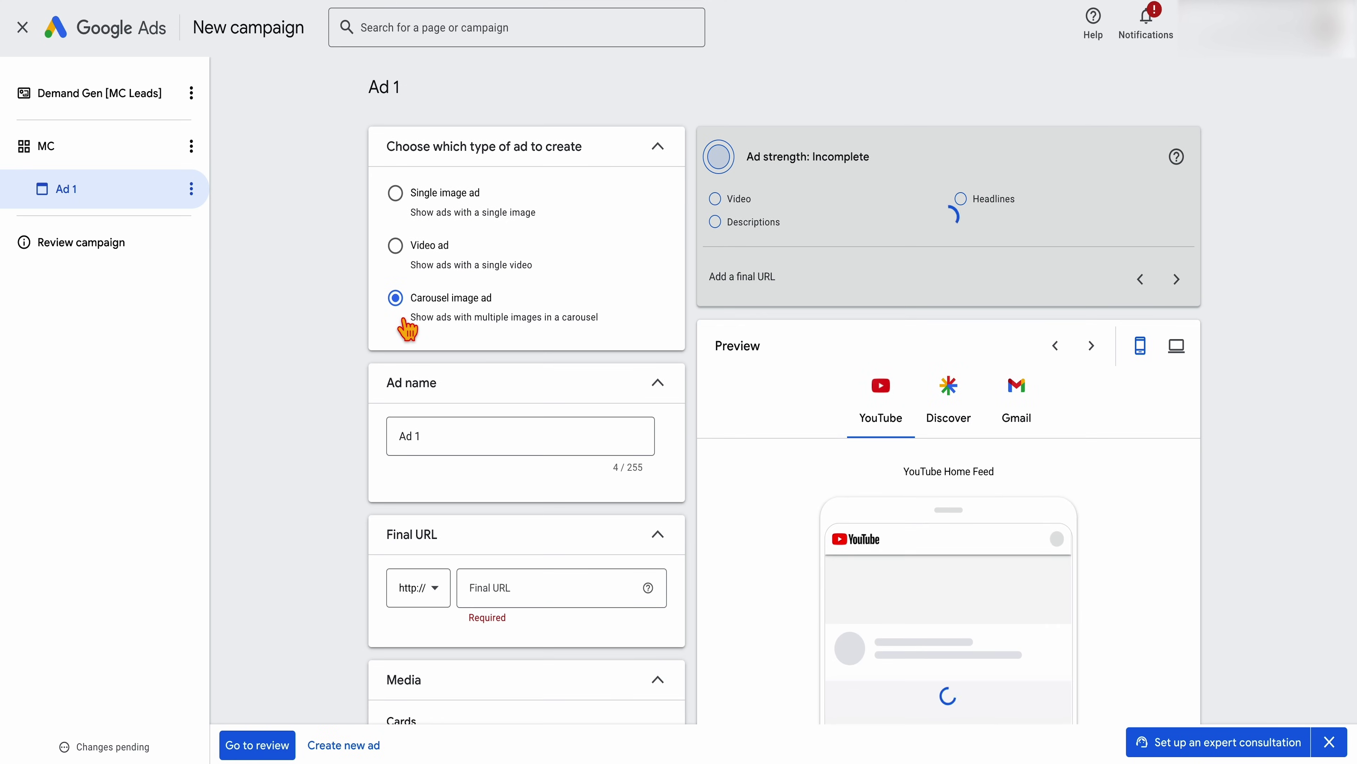
click(401, 258)
click(430, 433)
triple_click(430, 439)
text(Video Angle 1)
scroll(509, 475, down, 2)
click(509, 476)
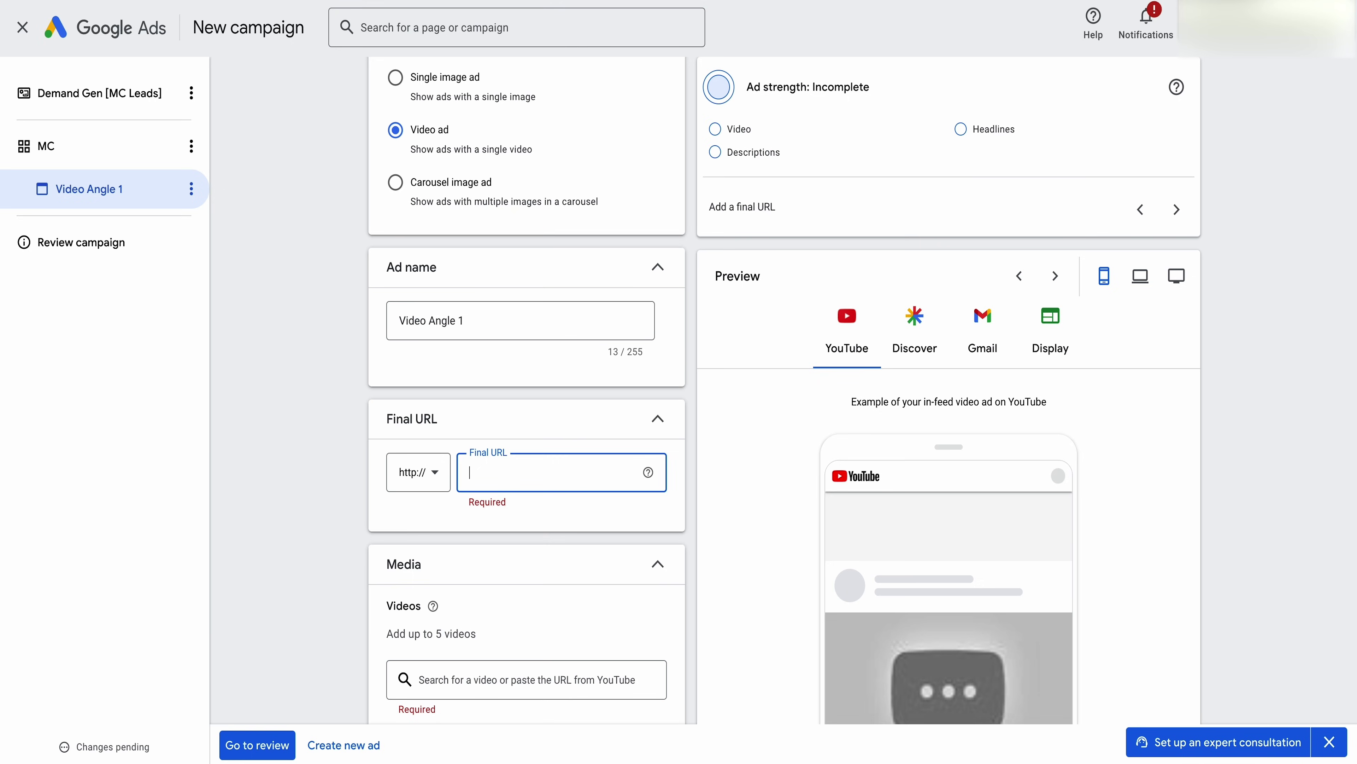
text(www.7figurecoaching.co/start)
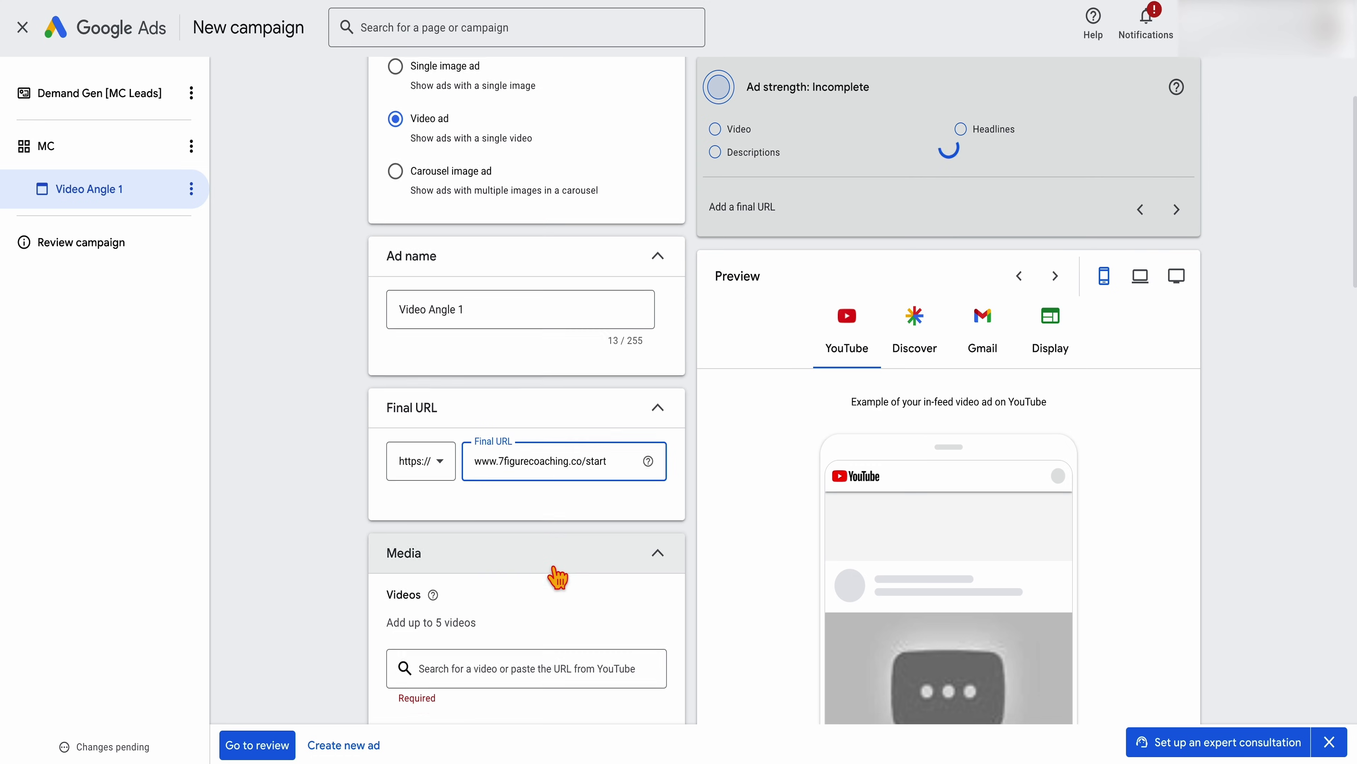
- Add the 0:56 YouTube video to the ad and bring up the sitelink choices
scroll(551, 567, down, 2)
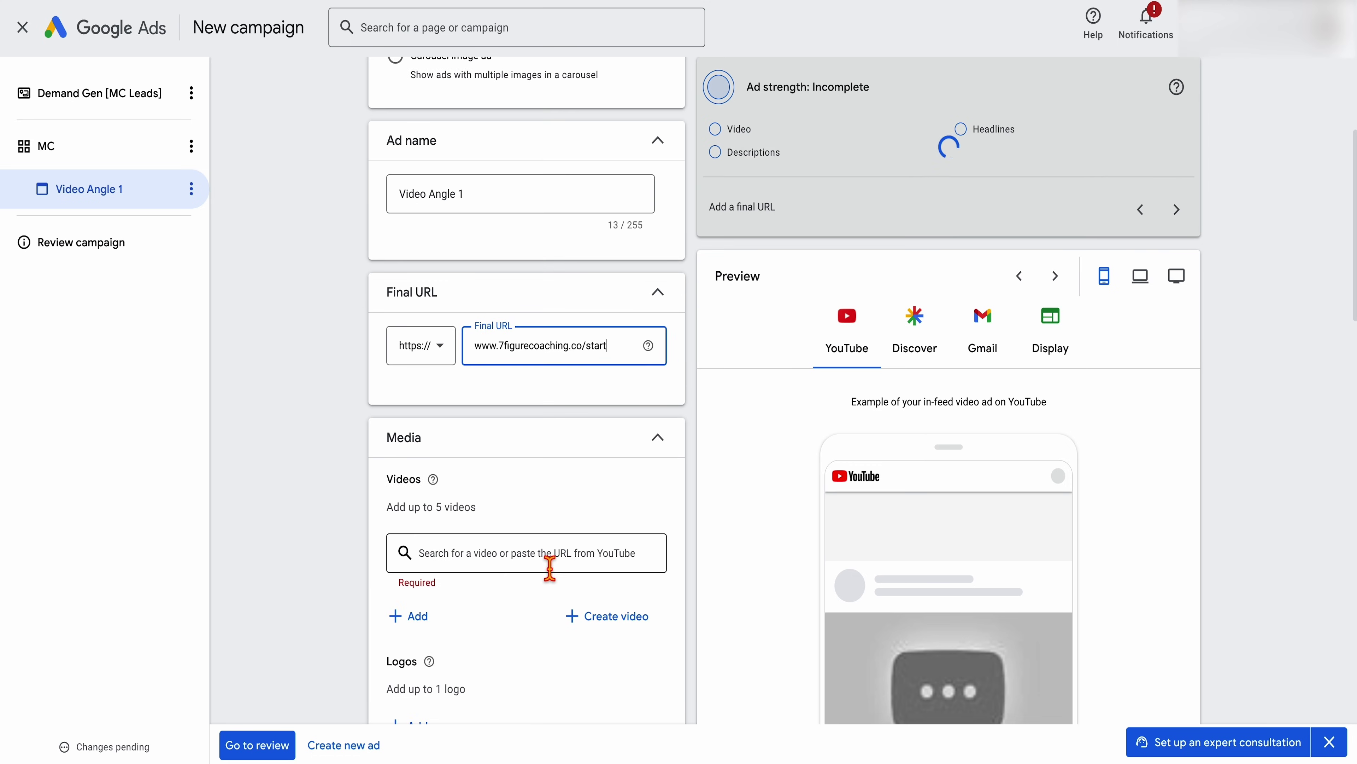
scroll(550, 568, down, 2)
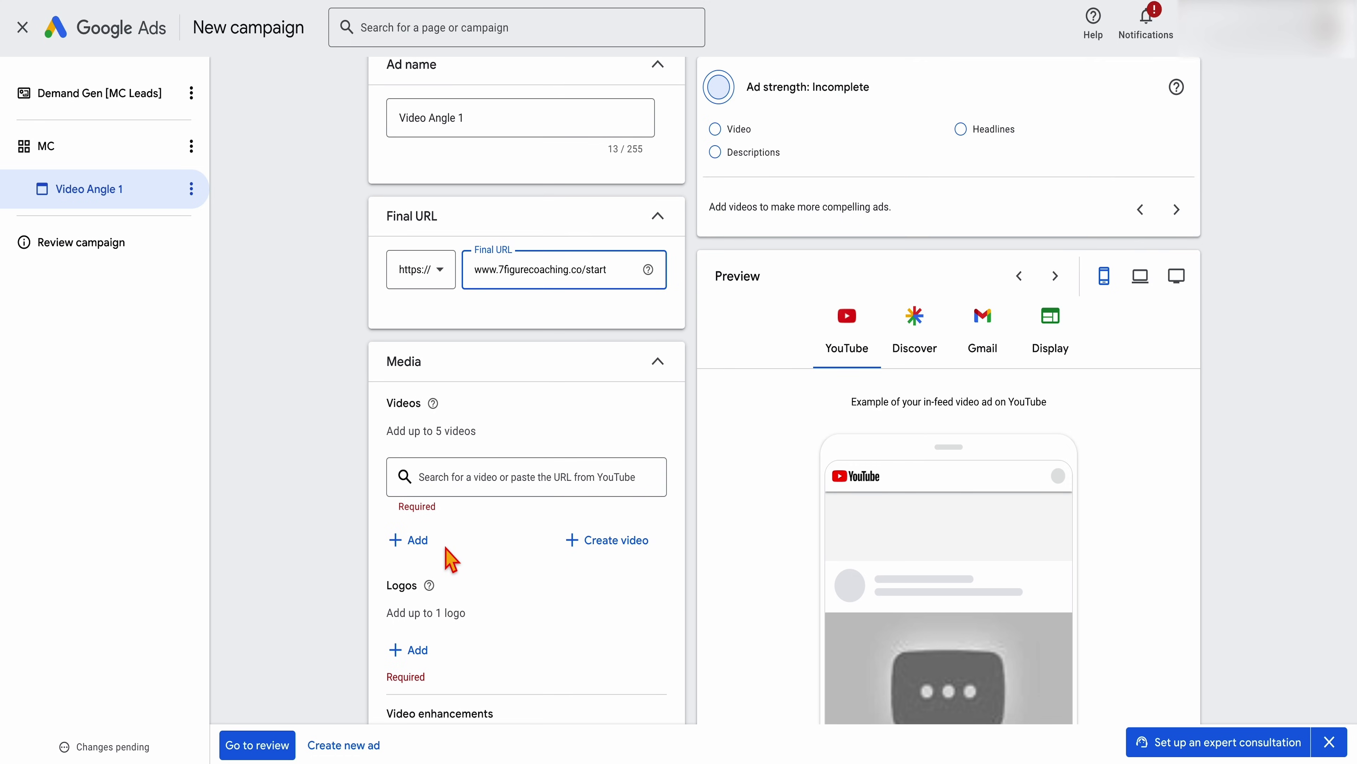
click(408, 540)
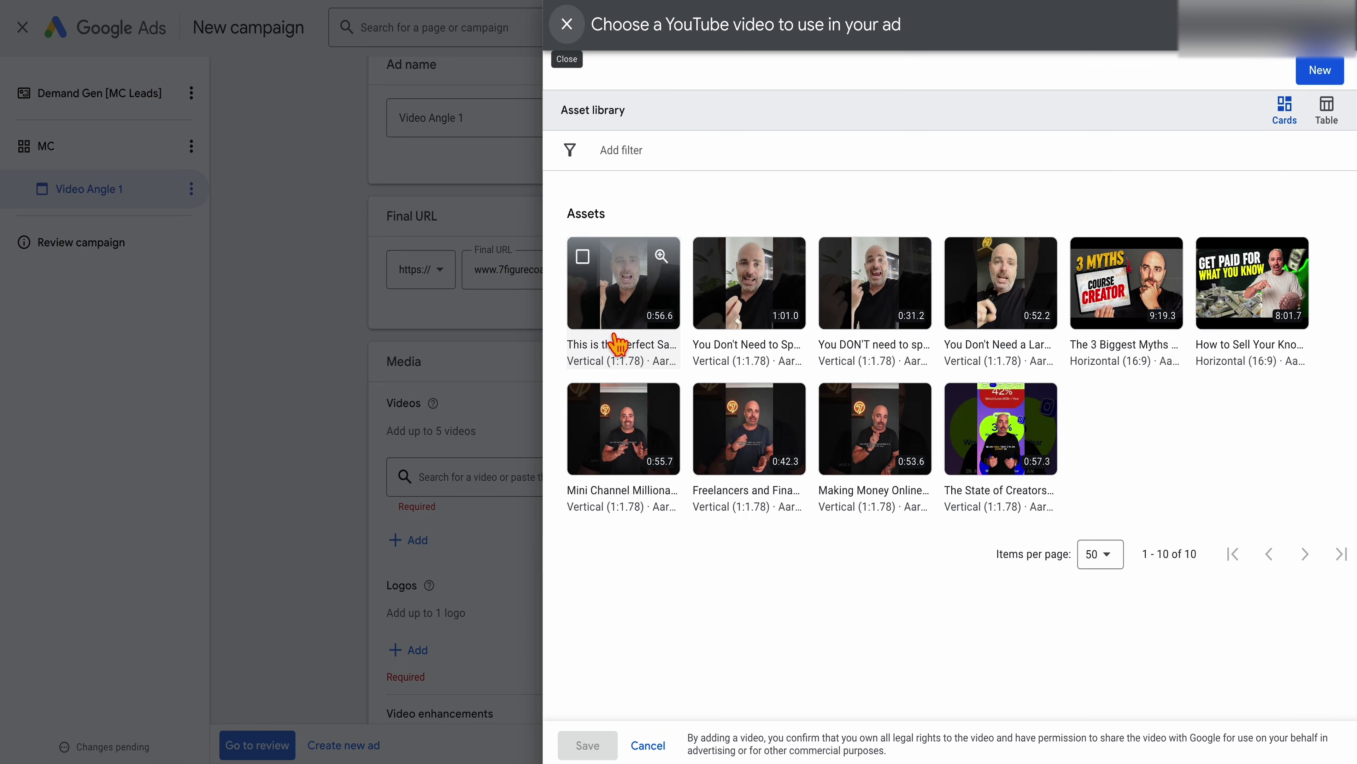
click(597, 280)
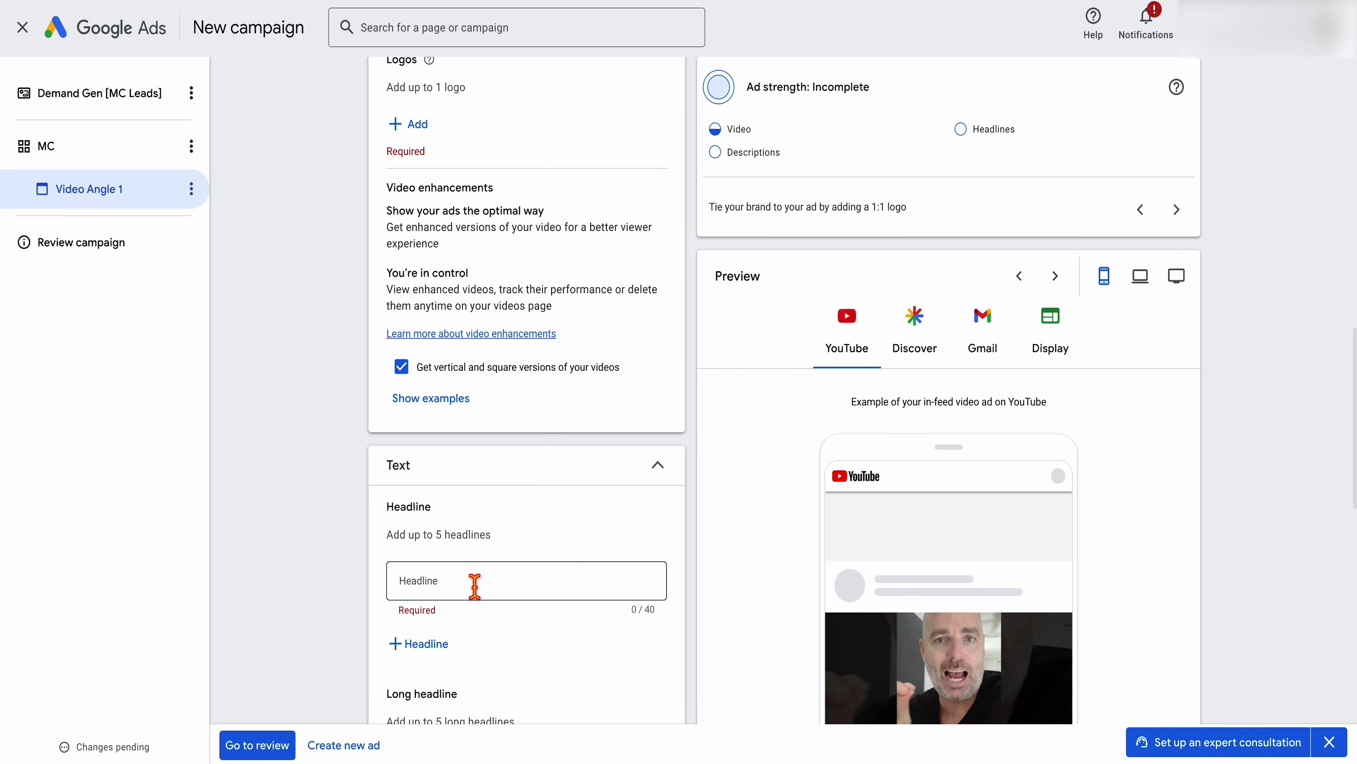
scroll(509, 595, down, 4)
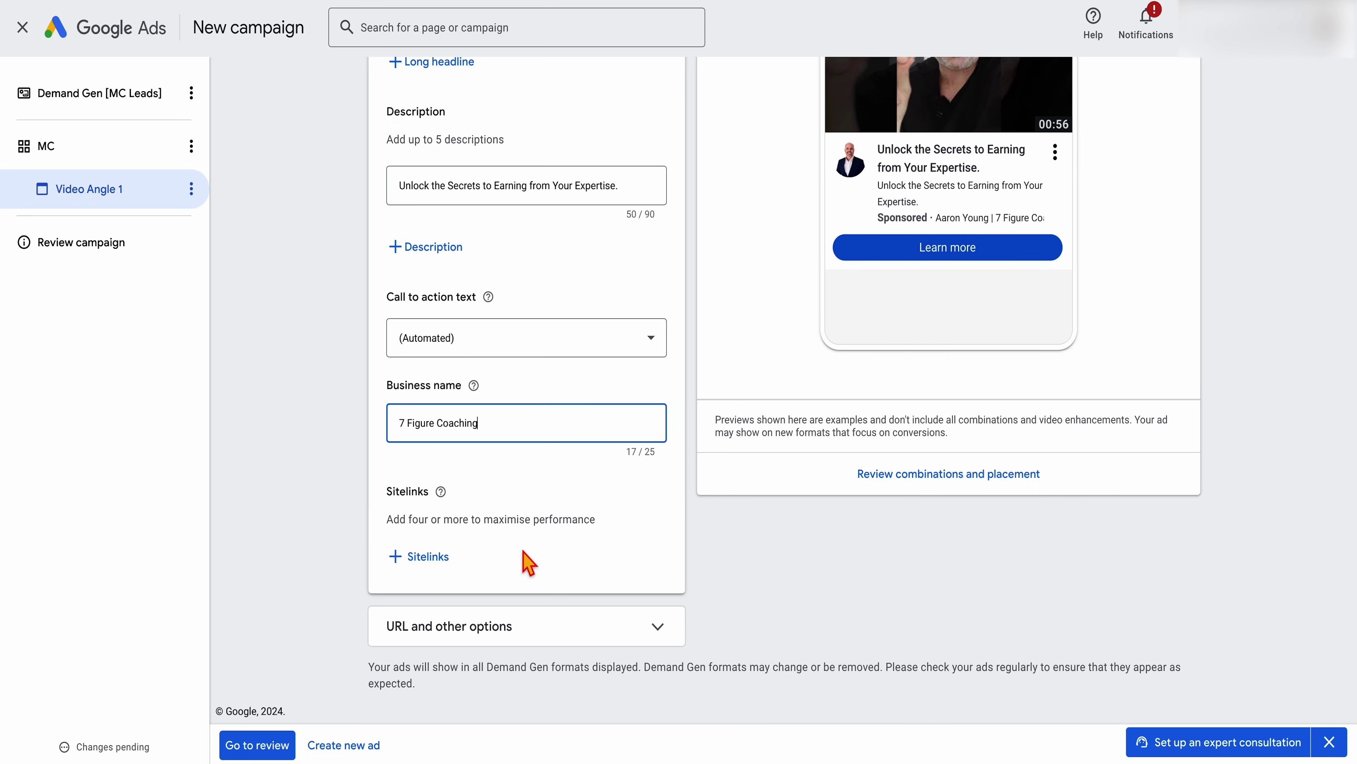
click(428, 557)
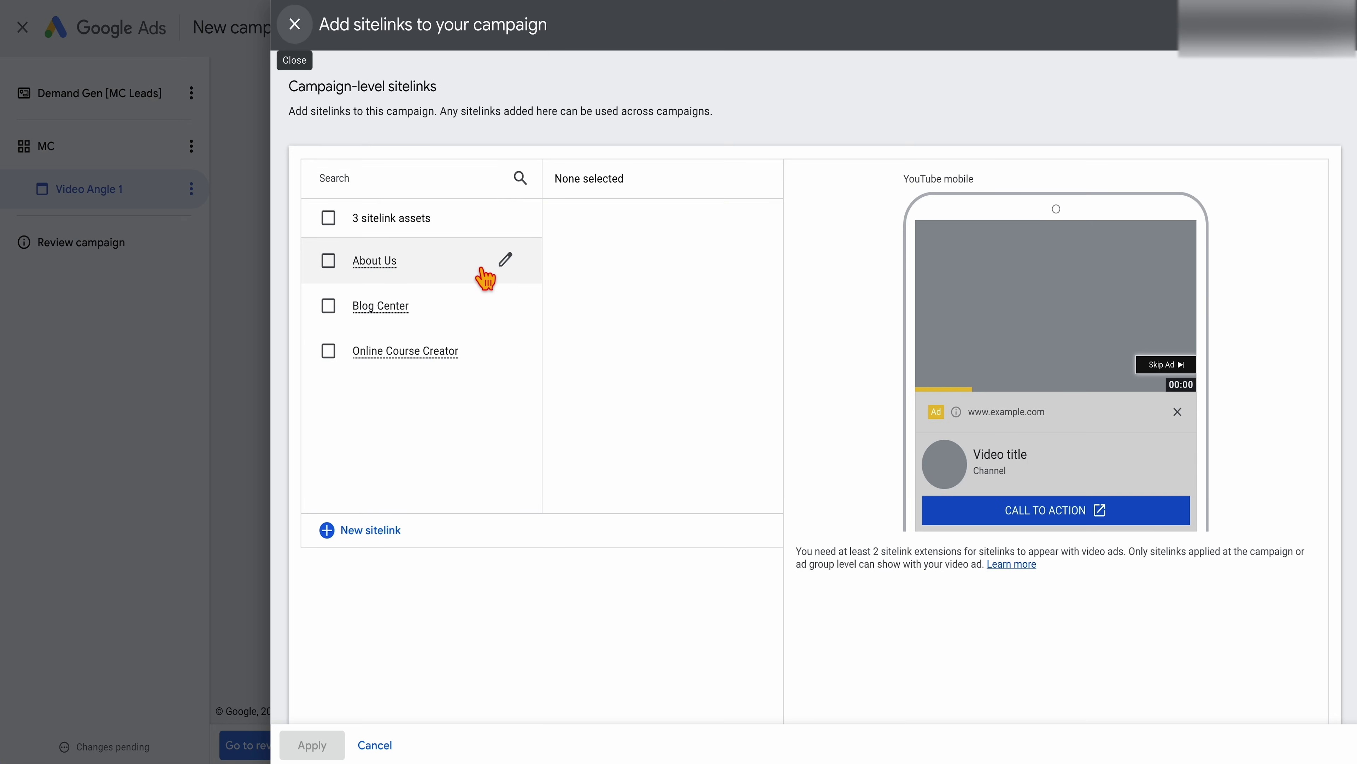
- Apply the Online Course Creator and About Us sitelinks, then return to the top of the ad form
click(328, 350)
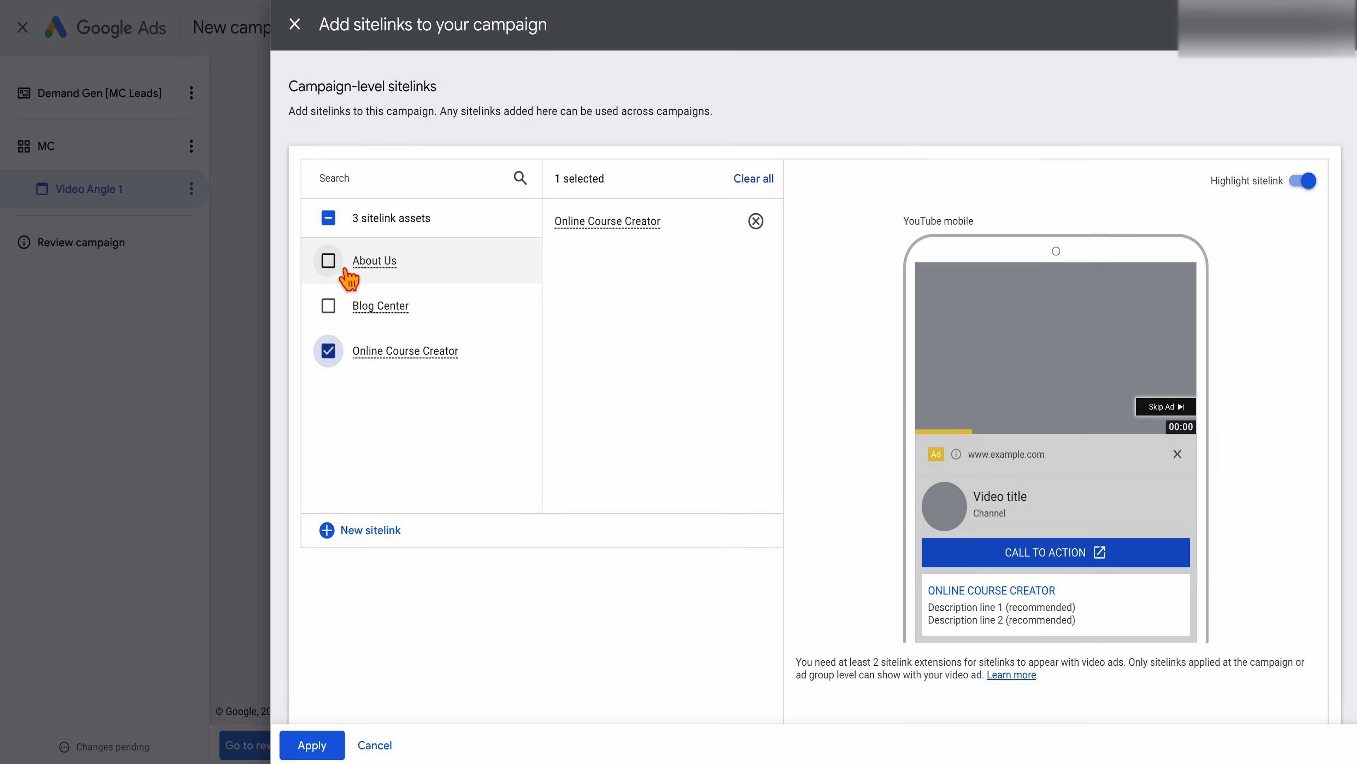
click(328, 261)
click(312, 745)
click(578, 651)
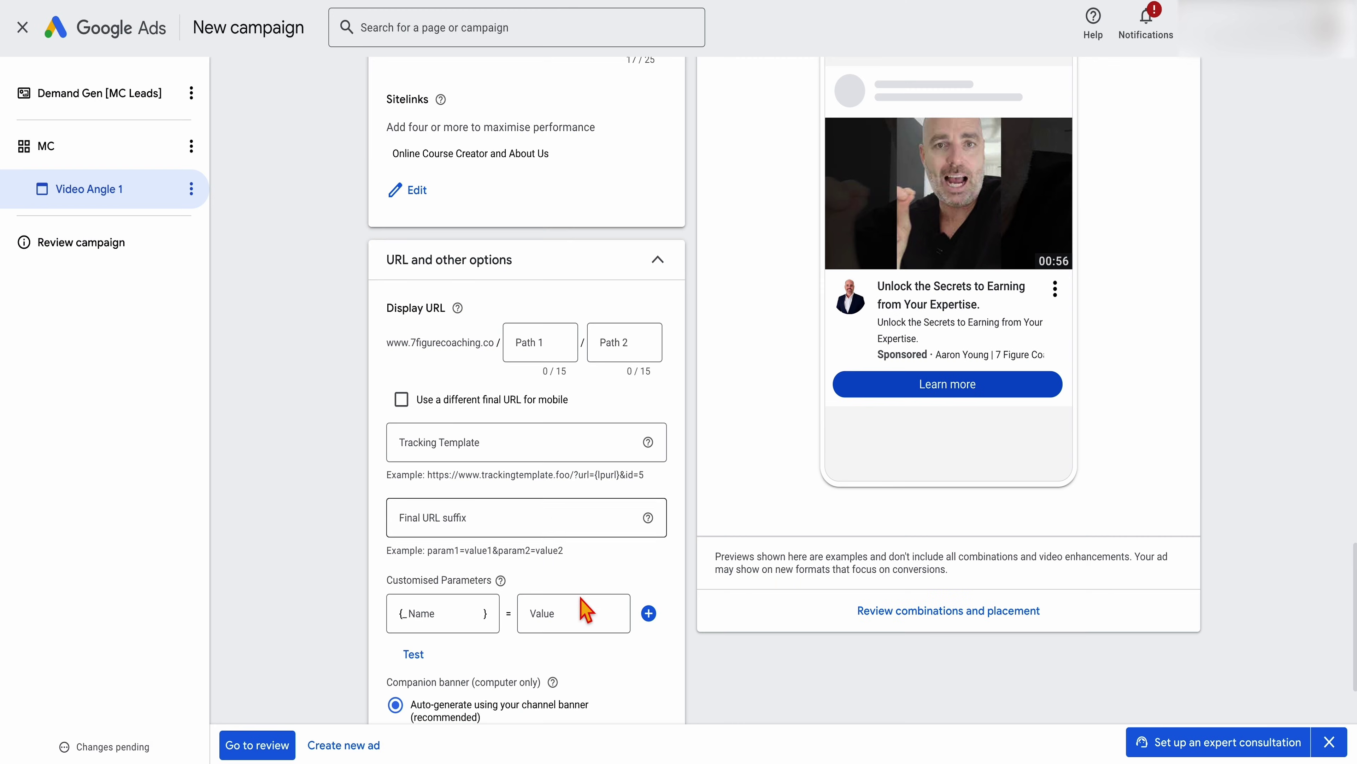
click(417, 513)
scroll(399, 519, up, 8)
scroll(401, 516, up, 10)
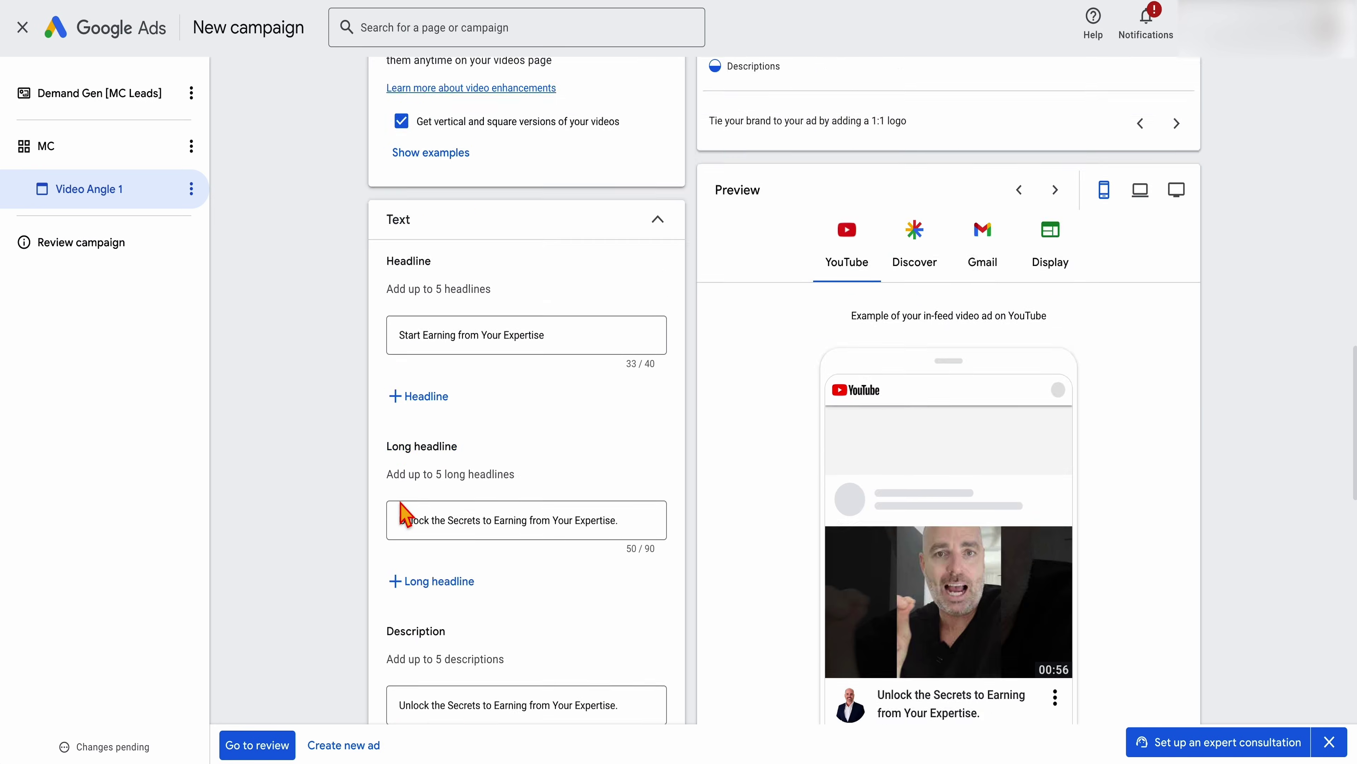
scroll(402, 507, up, 5)
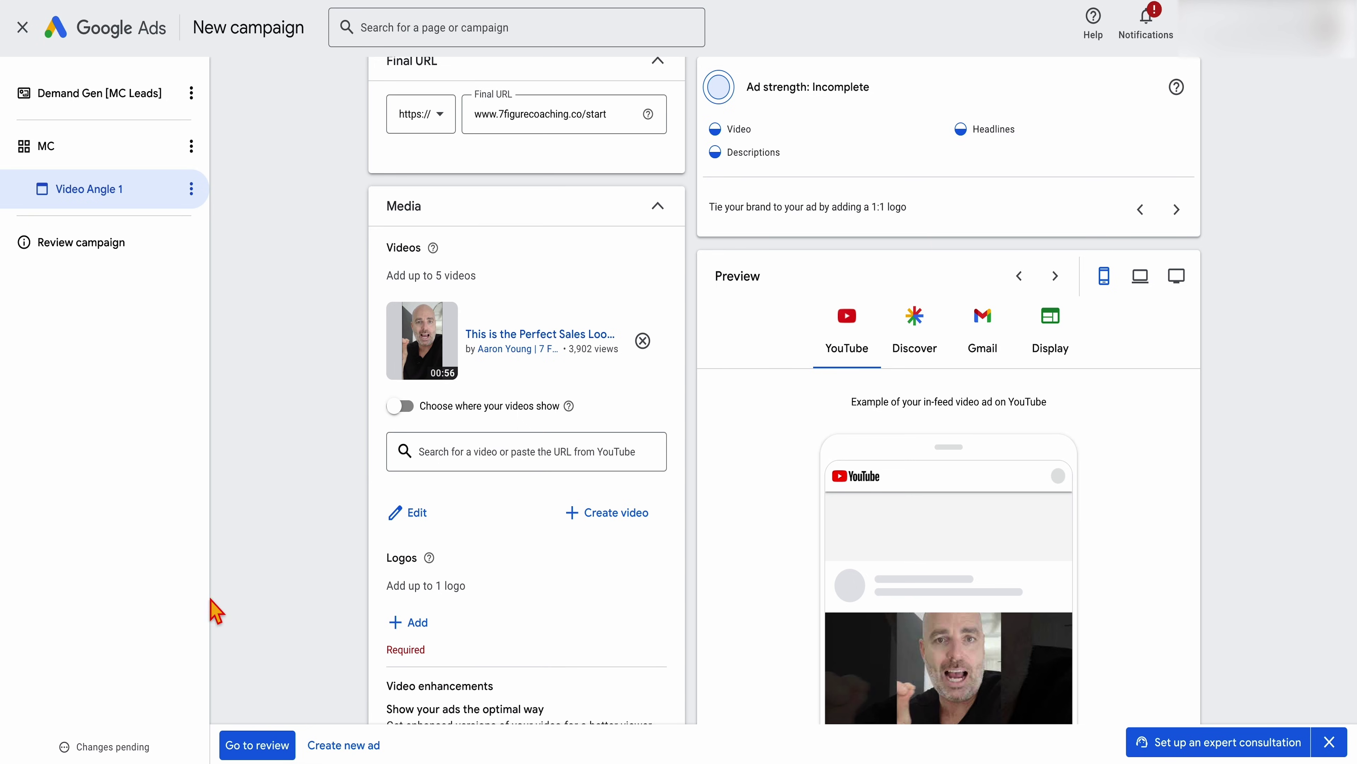
- Delete the extra Ad 1 from the ad group
click(344, 745)
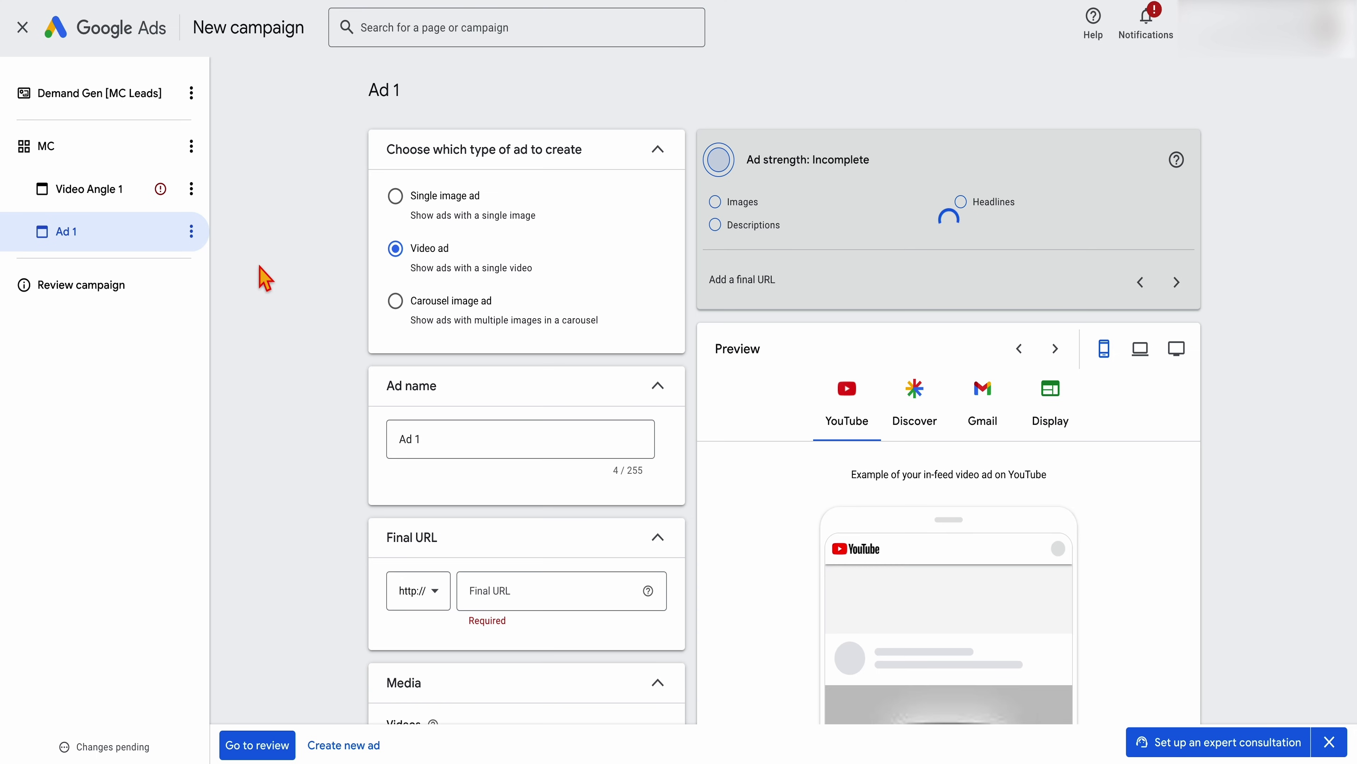
click(192, 235)
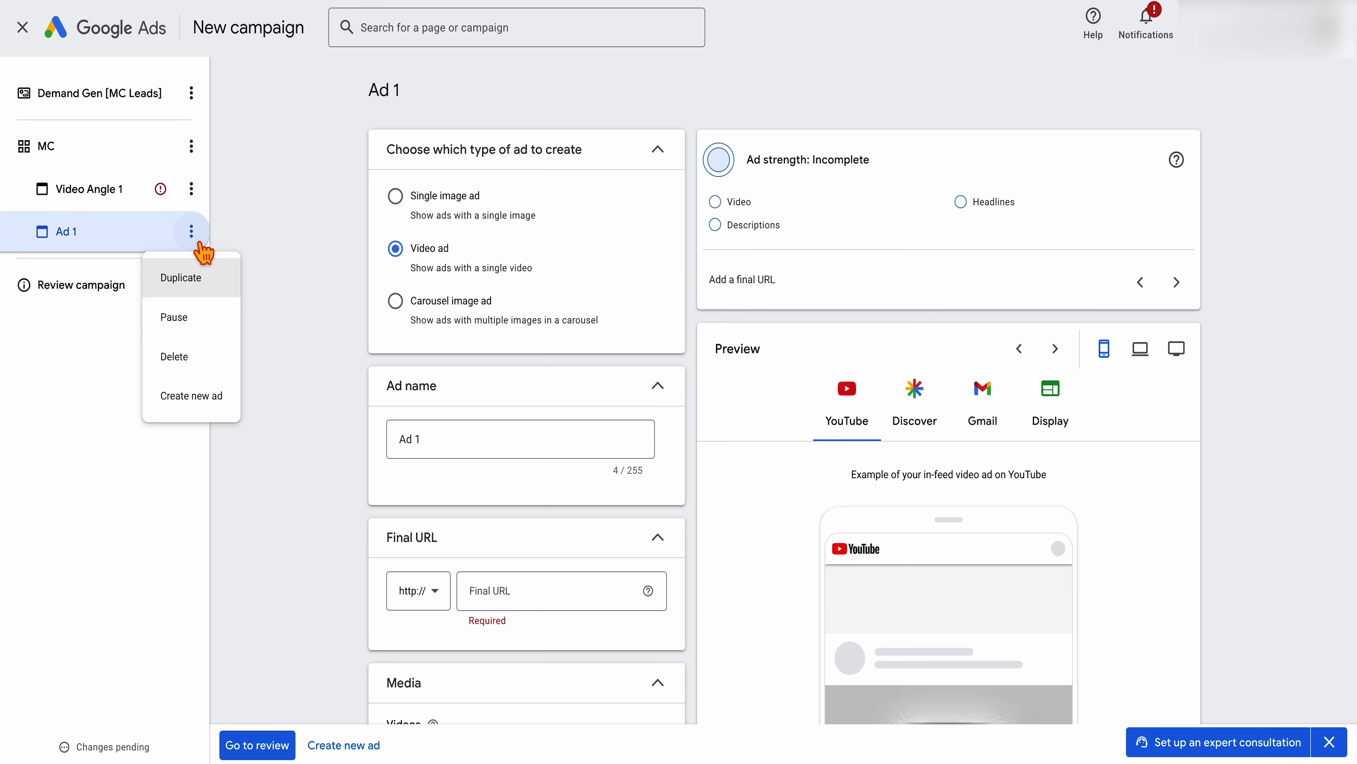
click(192, 359)
- Save the 7 Figure logo to Video Angle 1 and proceed to campaign review
click(163, 198)
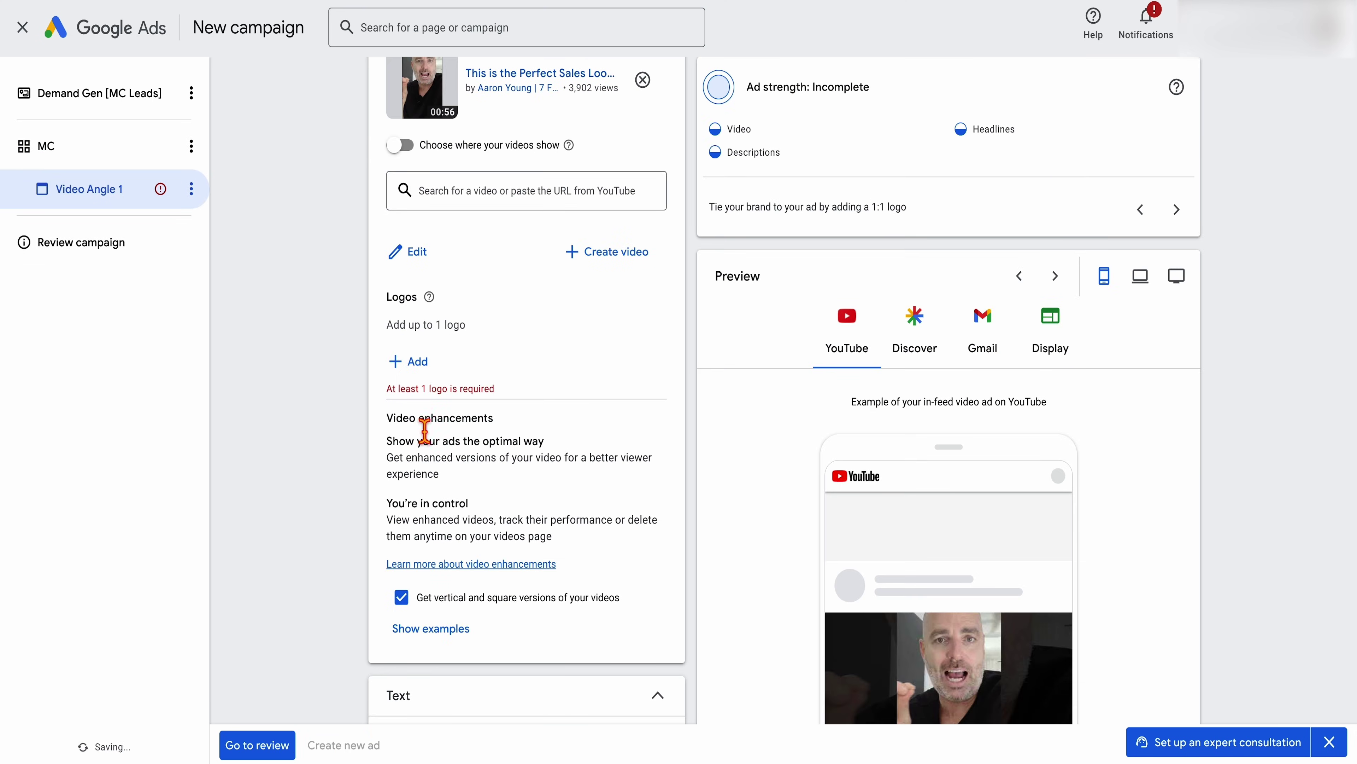
click(422, 368)
click(570, 348)
click(588, 742)
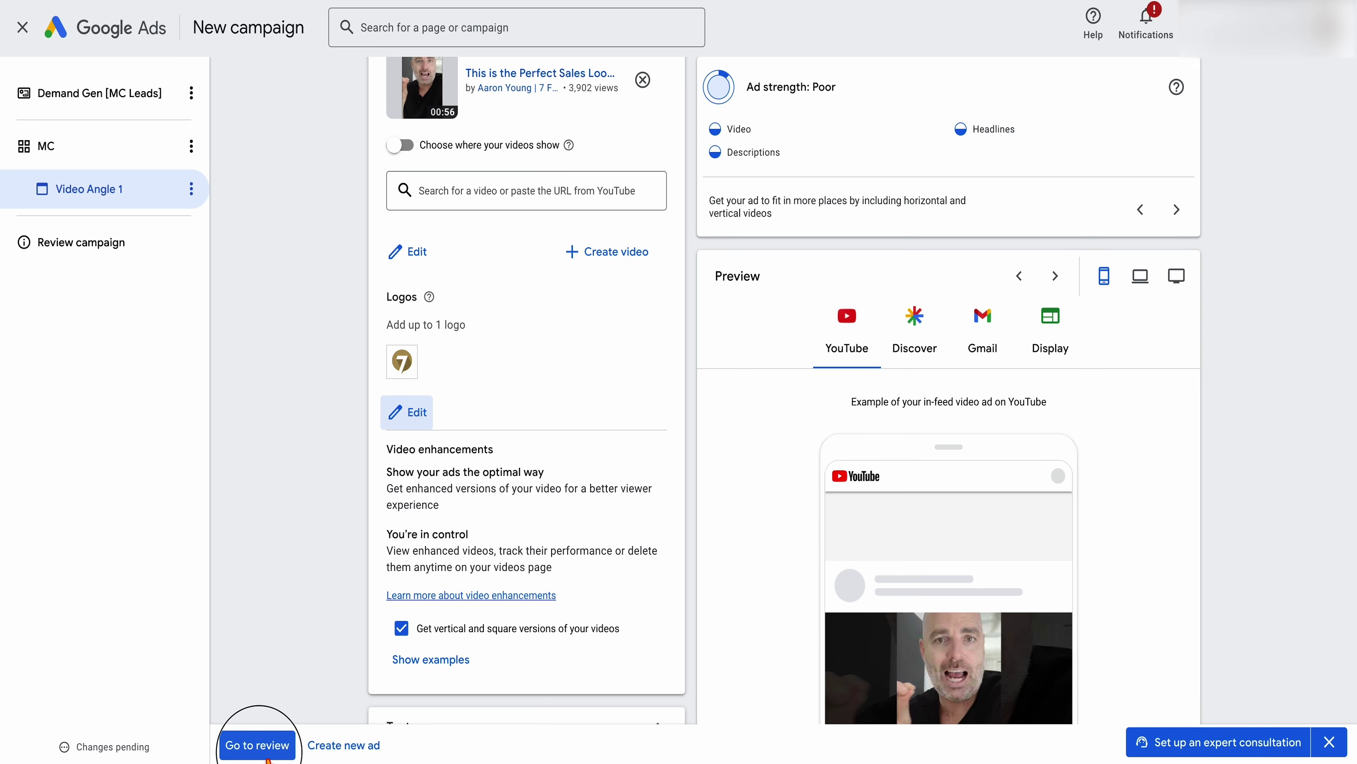
click(262, 749)
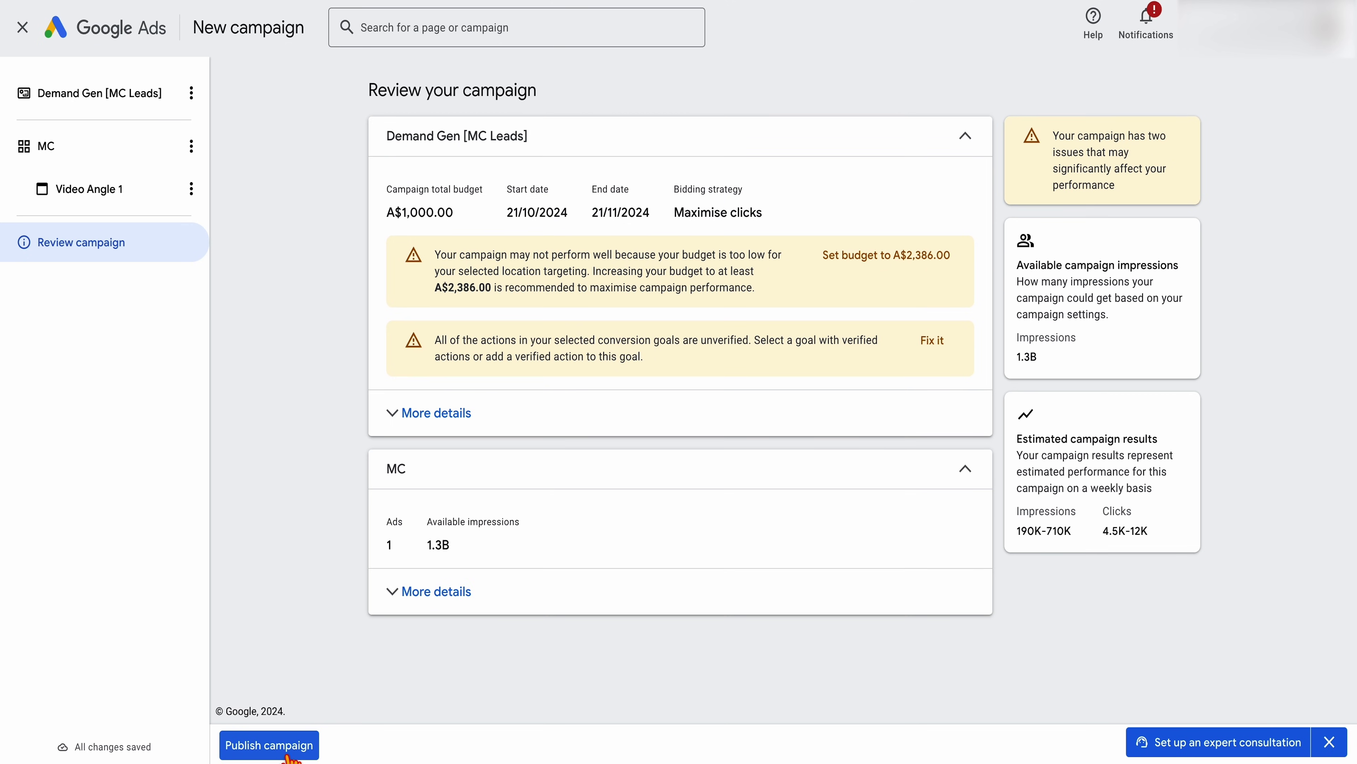